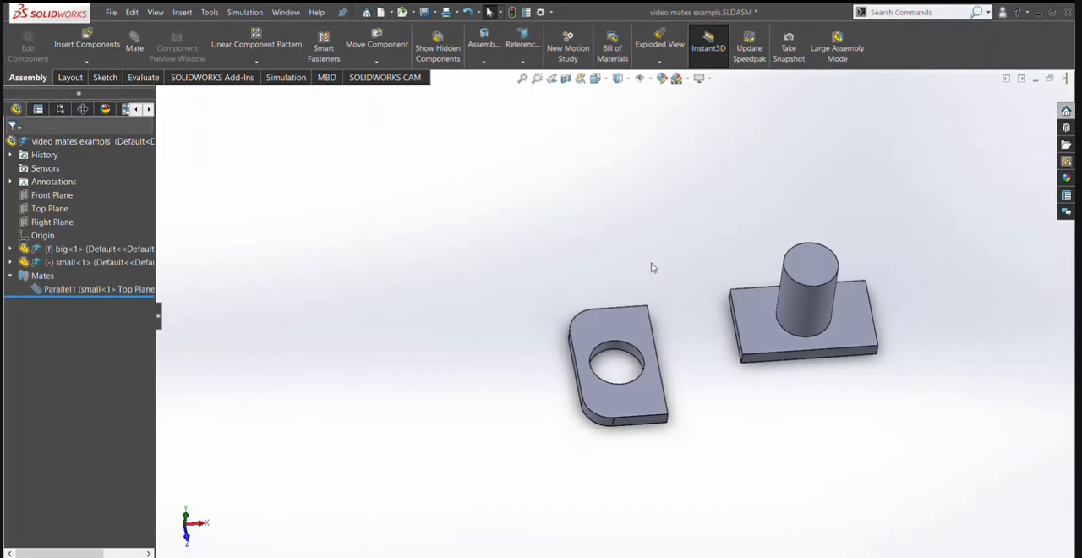
Examine the facing side faces of the holed plate and the cylinder's base plate.
{"action": "scroll", "coordinate": [732, 339], "scroll_direction": "down", "scroll_amount": 5}
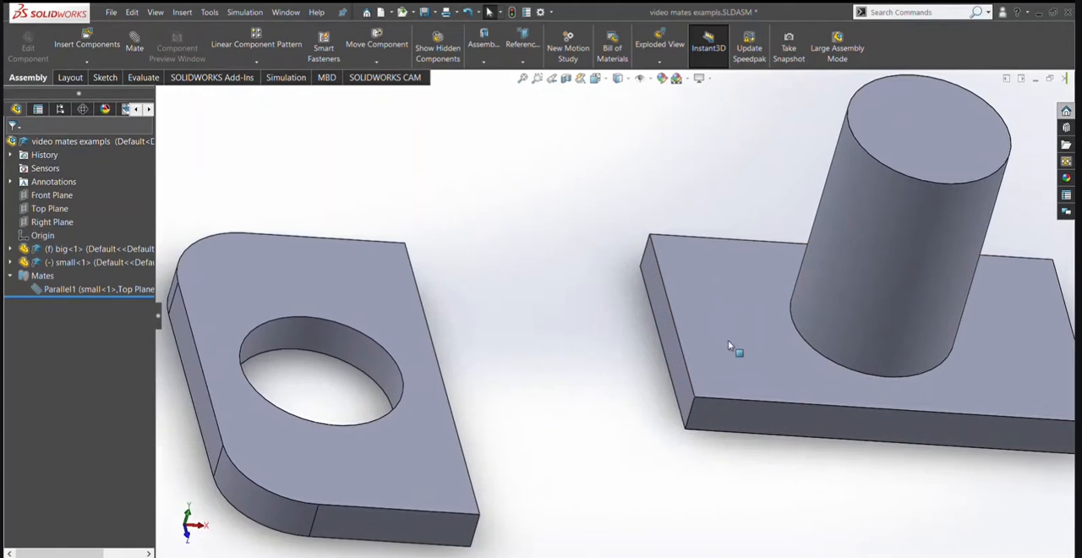
{"action": "left_click", "coordinate": [675, 361]}
{"action": "middle_click_drag", "start_coordinate": [658, 342], "coordinate": [466, 359]}
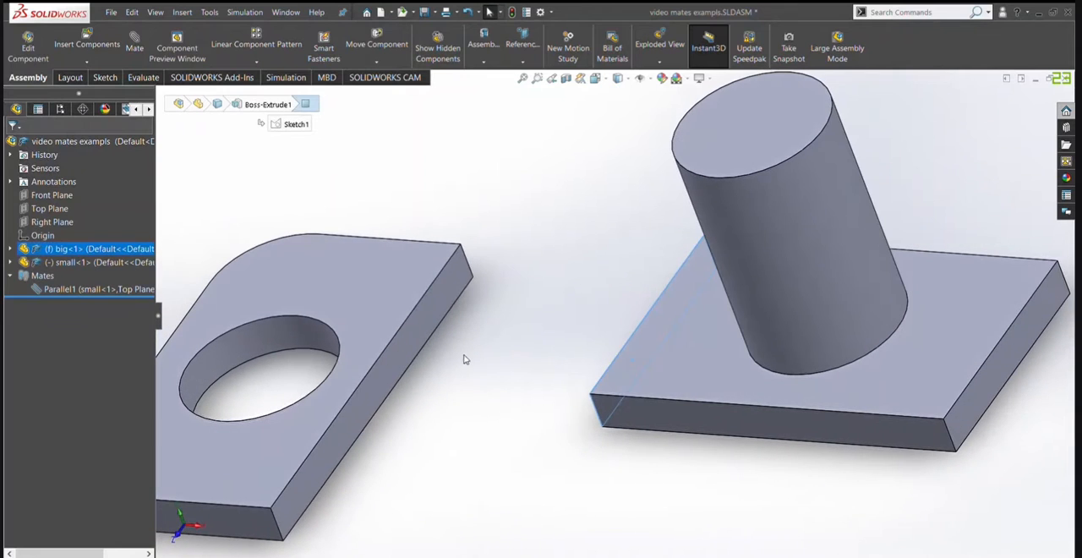
{"action": "left_click", "coordinate": [416, 328]}
{"action": "scroll", "coordinate": [577, 384], "scroll_direction": "up", "scroll_amount": 2}
{"action": "left_click", "coordinate": [577, 385]}
{"action": "scroll", "coordinate": [561, 375], "scroll_direction": "up", "scroll_amount": 2}
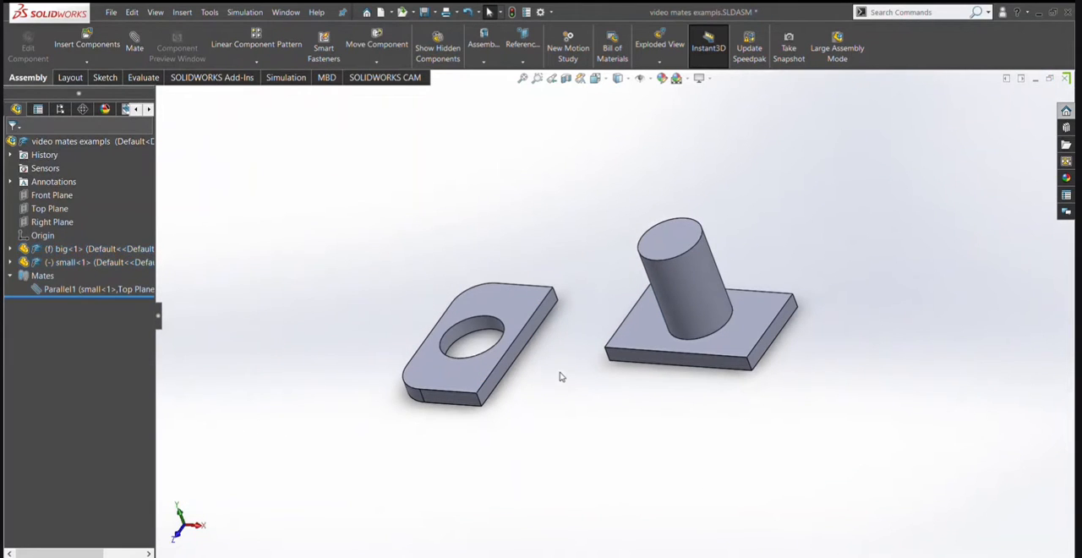
{"action": "middle_click_drag", "start_coordinate": [561, 374], "coordinate": [655, 368]}
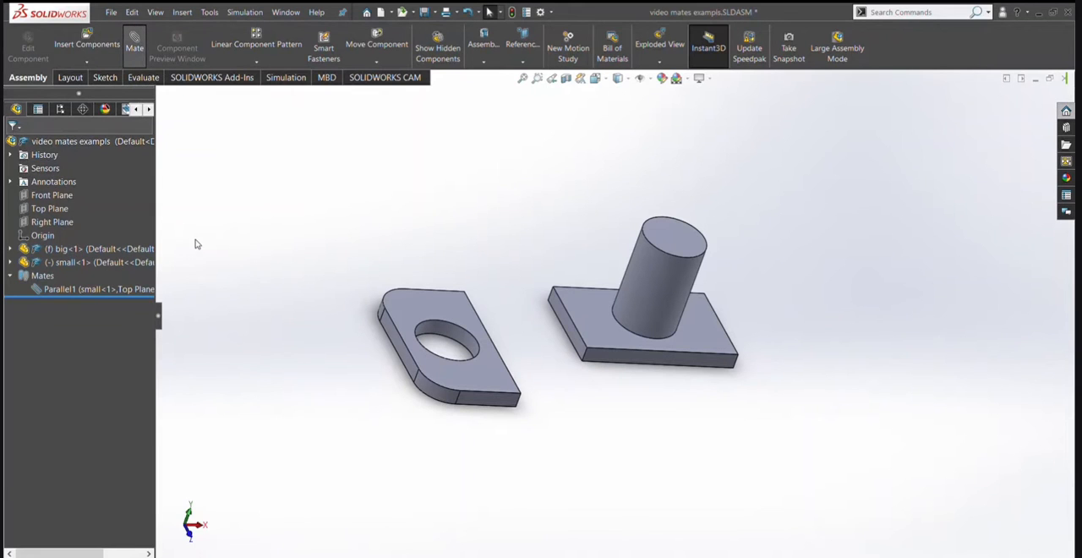
Add a Coincident mate between the facing side faces of the base plate and the holed plate.
{"action": "scroll", "coordinate": [584, 353], "scroll_direction": "down", "scroll_amount": 2}
{"action": "left_click", "coordinate": [575, 347]}
{"action": "left_click", "coordinate": [482, 355]}
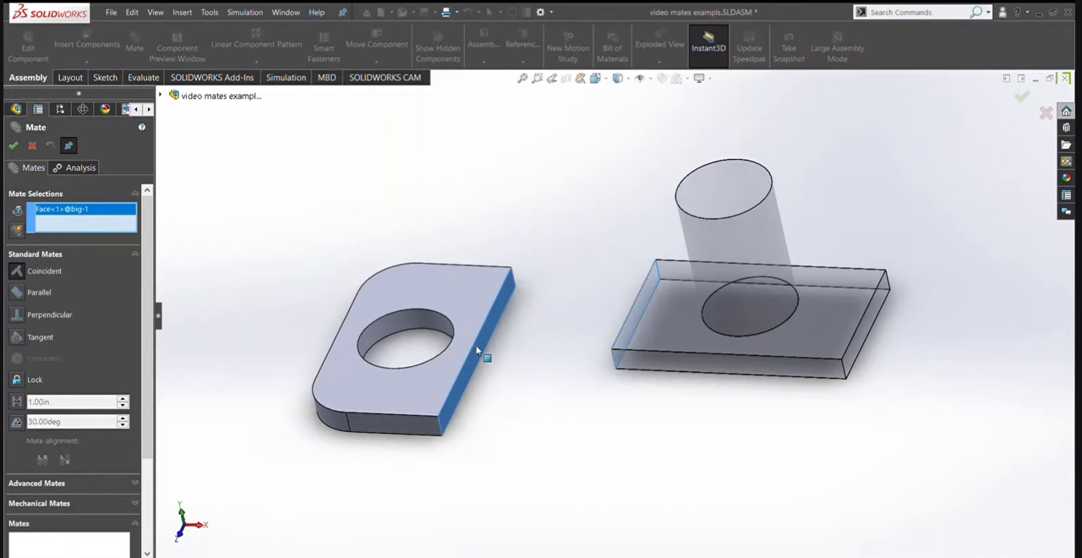
{"action": "left_click", "coordinate": [18, 148]}
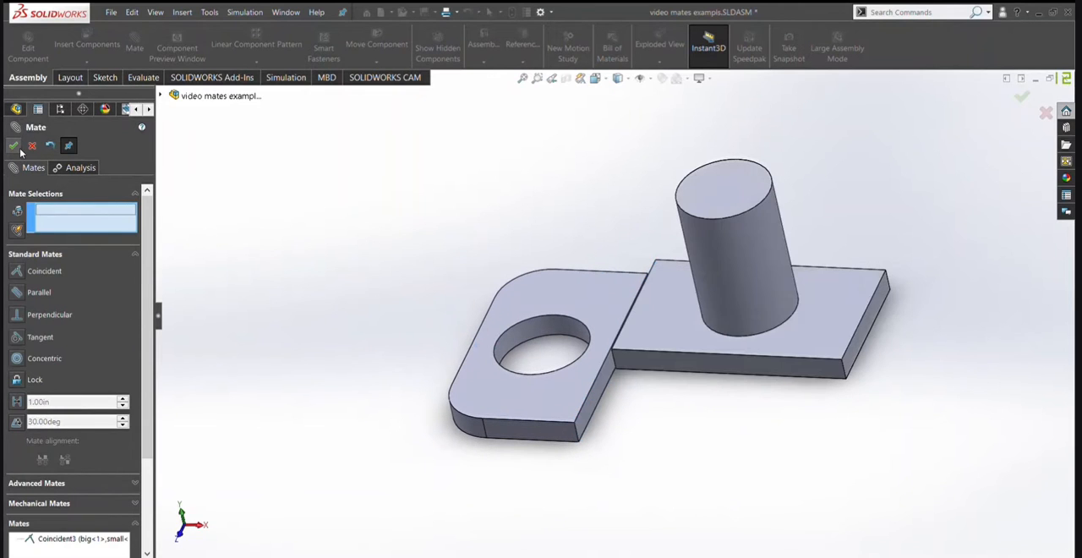
{"action": "left_click", "coordinate": [14, 148]}
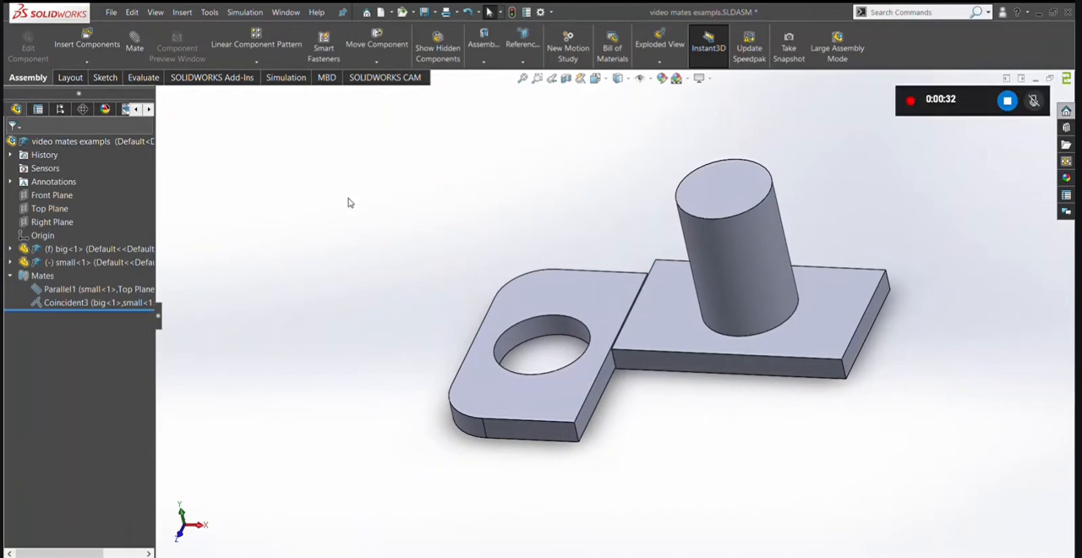
Switch to the top view and move the holed plate around to test the freedom left by the coincident mate.
{"action": "middle_click_drag", "start_coordinate": [350, 203], "coordinate": [401, 361]}
{"action": "key", "text": "space"}
{"action": "left_click", "coordinate": [507, 367]}
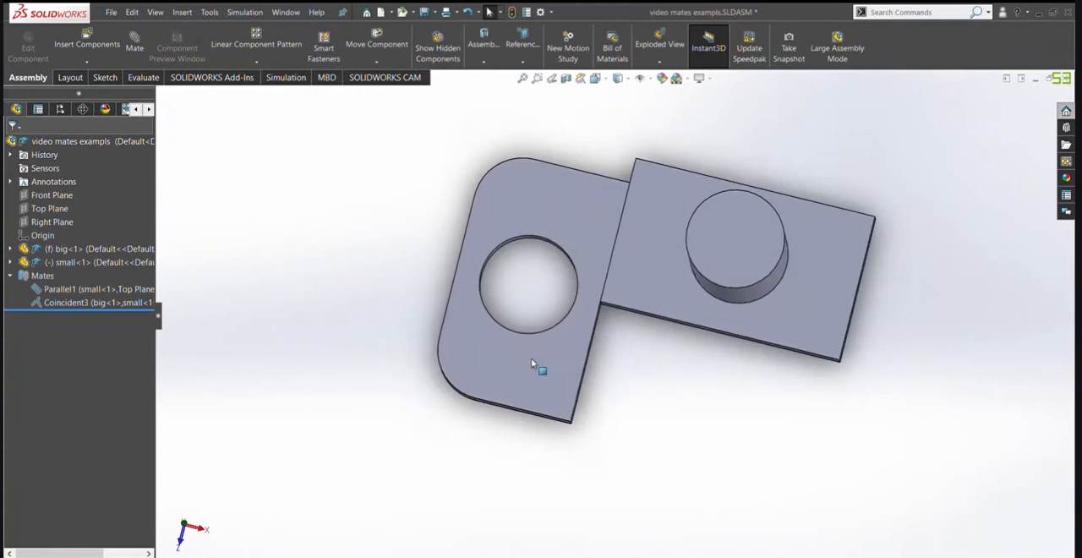
{"action": "left_click", "coordinate": [396, 307]}
{"action": "left_click_drag", "start_coordinate": [391, 345], "coordinate": [252, 355]}
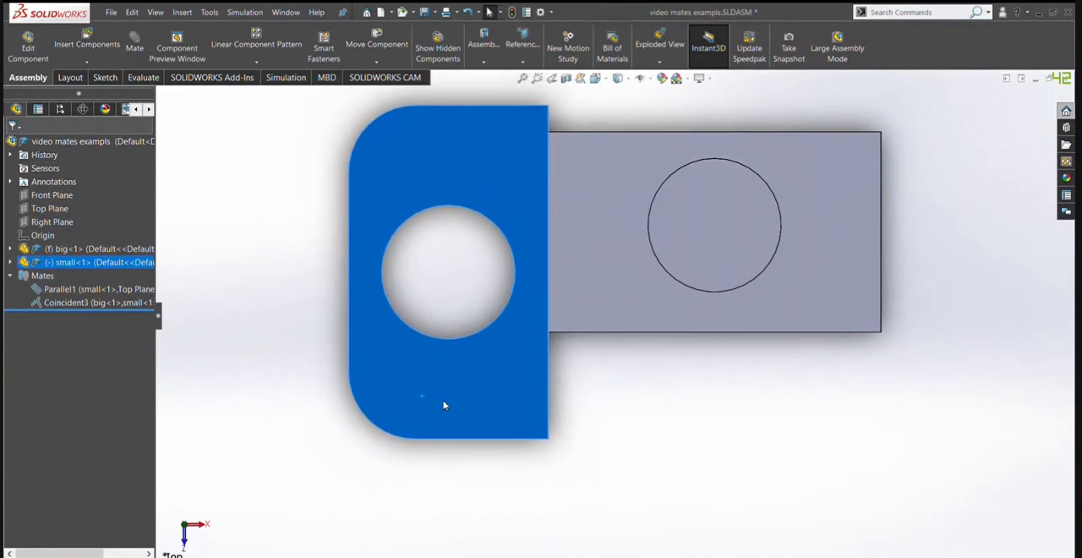
{"action": "left_click_drag", "start_coordinate": [517, 276], "coordinate": [300, 283]}
{"action": "left_click_drag", "start_coordinate": [481, 410], "coordinate": [531, 351]}
{"action": "middle_click_drag", "start_coordinate": [542, 304], "coordinate": [481, 346]}
{"action": "left_click_drag", "start_coordinate": [466, 346], "coordinate": [345, 424]}
{"action": "key", "text": "space"}
{"action": "left_click", "coordinate": [484, 382]}
{"action": "left_click", "coordinate": [311, 399]}
{"action": "middle_click_drag", "start_coordinate": [340, 413], "coordinate": [347, 331]}
Delete the coincident mate between the two parts and pull the holed plate away from the base plate.
{"action": "left_click", "coordinate": [85, 304]}
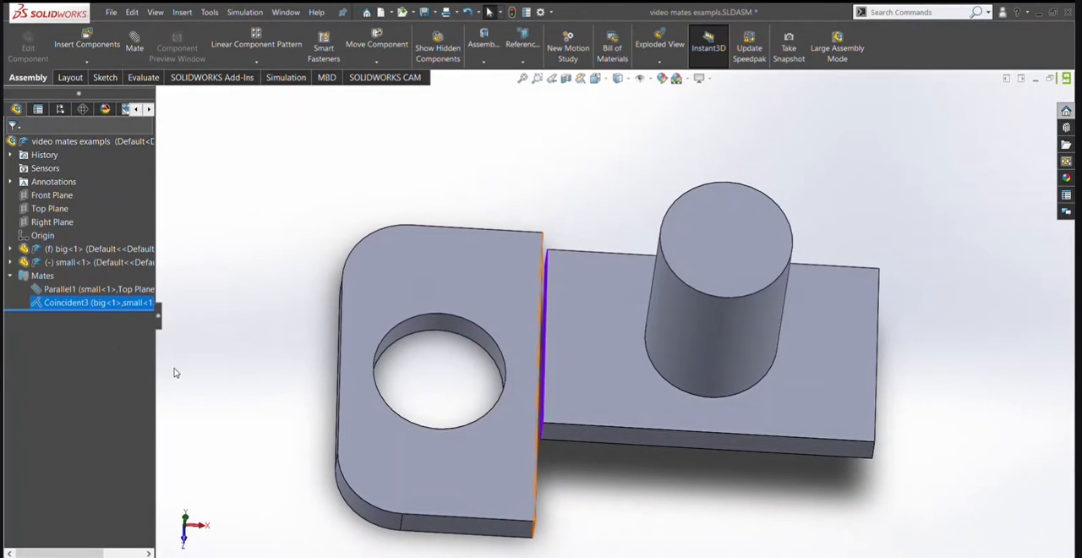
{"action": "key", "text": "Delete"}
{"action": "scroll", "coordinate": [589, 229], "scroll_direction": "up", "scroll_amount": 3}
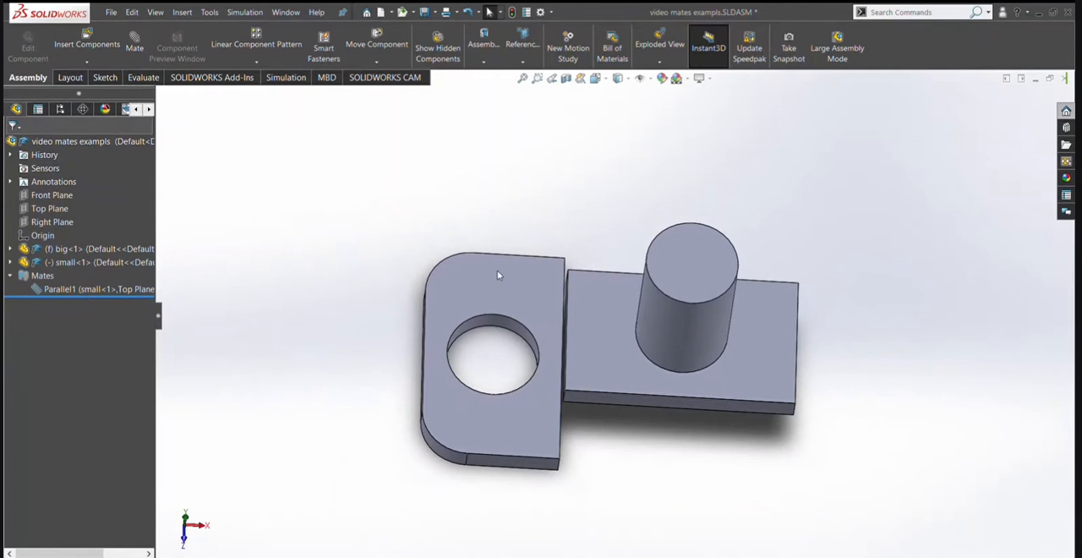
{"action": "left_click_drag", "start_coordinate": [497, 270], "coordinate": [310, 164]}
{"action": "scroll", "coordinate": [309, 164], "scroll_direction": "up", "scroll_amount": 1}
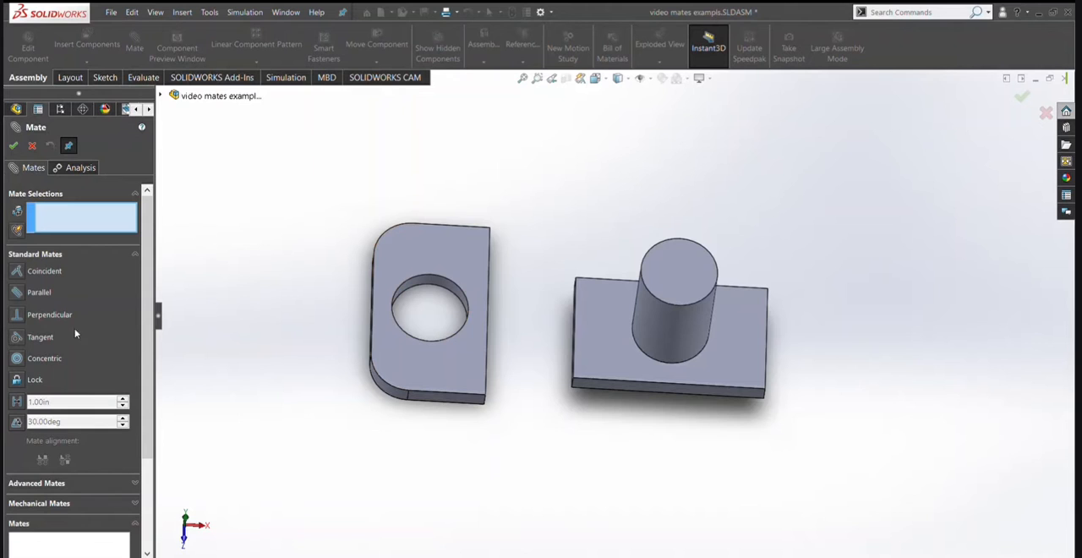
Add a Parallel mate between the holed plate's straight side face and the facing side face of the base plate.
{"action": "mouse_move", "coordinate": [527, 300]}
{"action": "middle_mouse_down"}
{"action": "mouse_move", "coordinate": [495, 307]}
{"action": "mouse_move", "coordinate": [530, 310]}
{"action": "middle_mouse_up"}
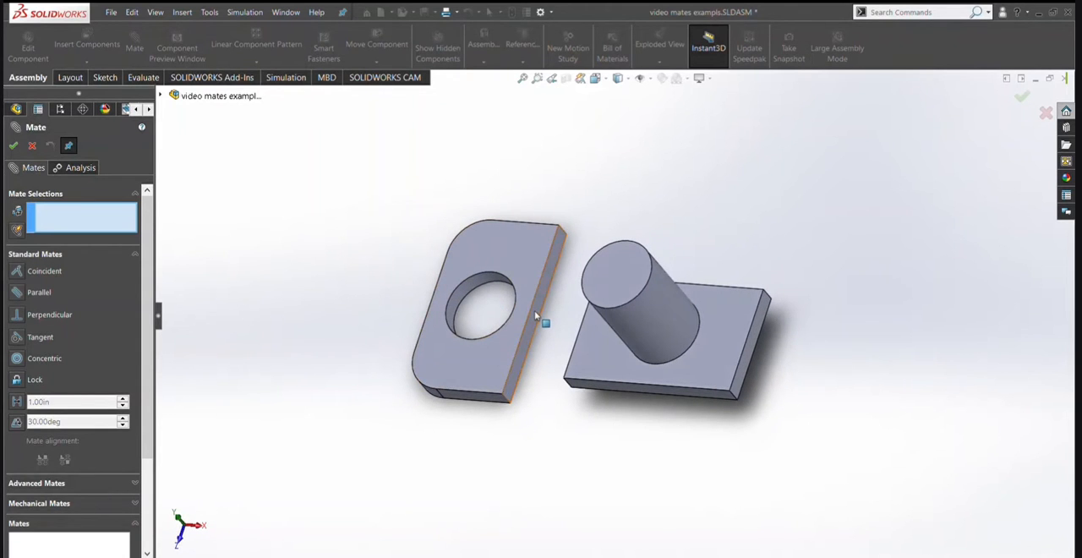
{"action": "left_click", "coordinate": [535, 310]}
{"action": "middle_click_drag", "start_coordinate": [534, 310], "coordinate": [619, 314]}
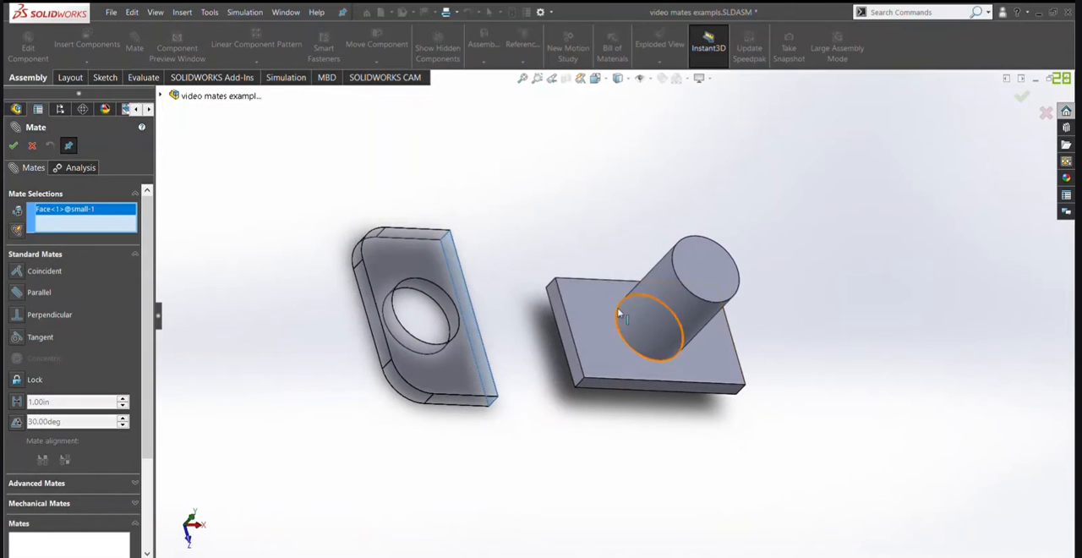
{"action": "left_click", "coordinate": [571, 345]}
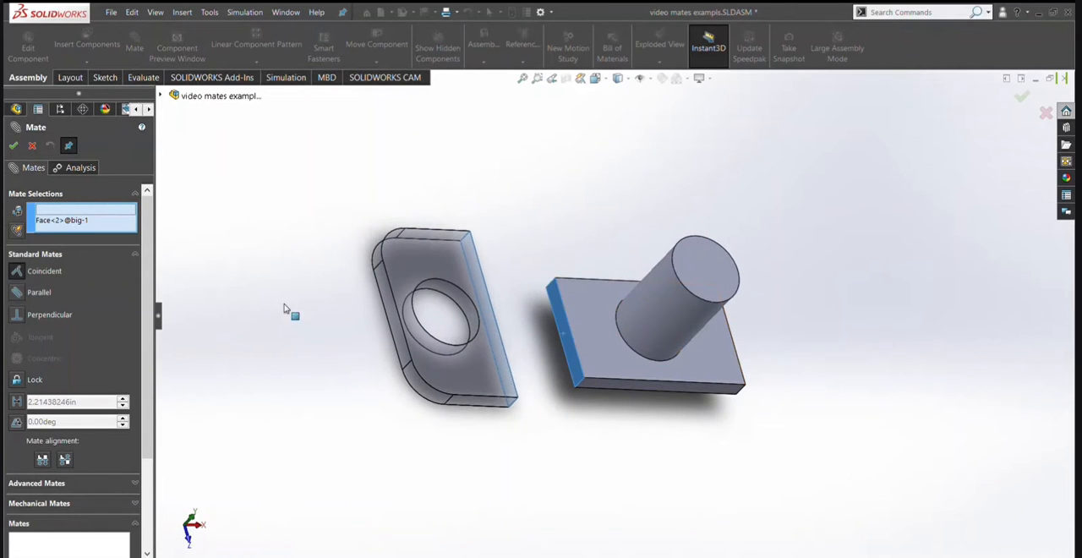
{"action": "left_click", "coordinate": [17, 292]}
{"action": "left_click", "coordinate": [13, 145]}
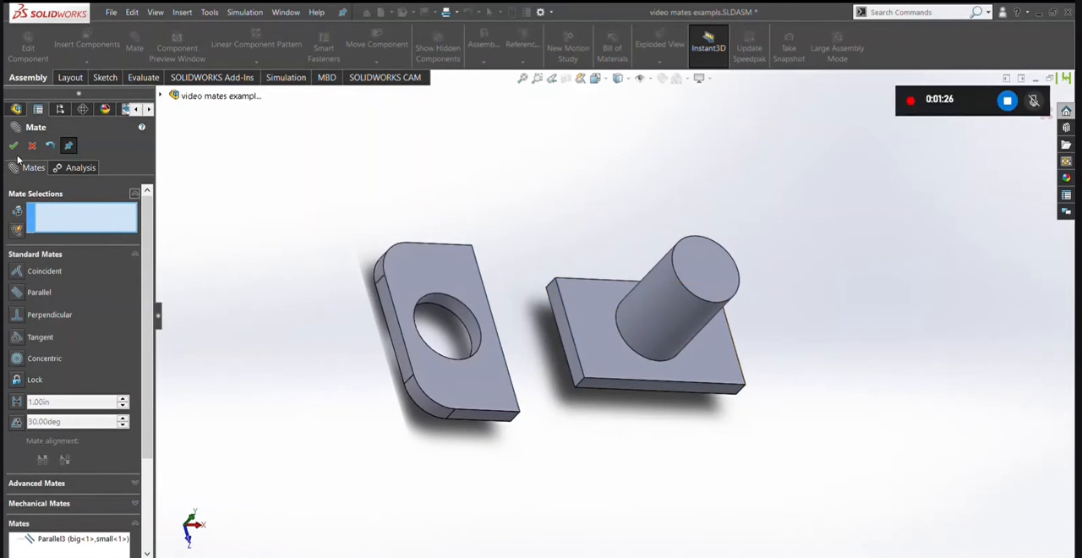
{"action": "left_click", "coordinate": [13, 146]}
View the assembly from the top and try moving and rotating the holed plate under the parallel mate.
{"action": "middle_click_drag", "start_coordinate": [474, 290], "coordinate": [473, 337]}
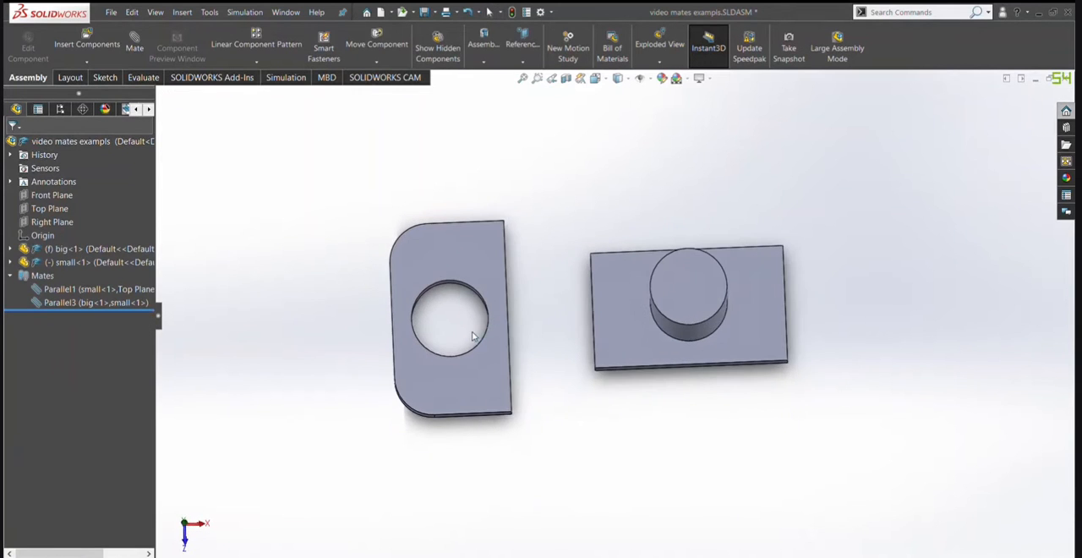
{"action": "key", "text": "space"}
{"action": "left_click", "coordinate": [450, 370]}
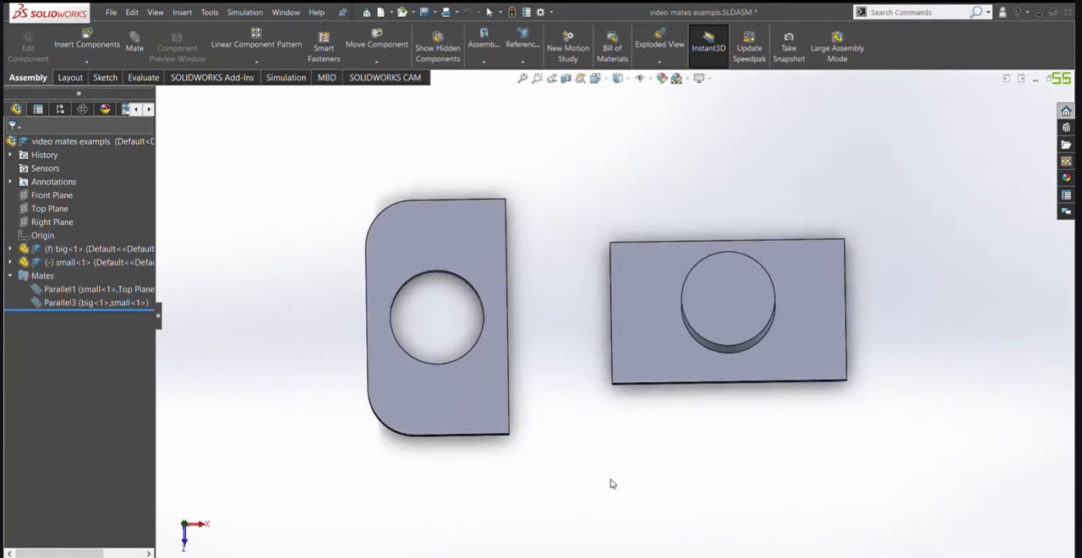
{"action": "left_click_drag", "start_coordinate": [478, 420], "coordinate": [505, 417]}
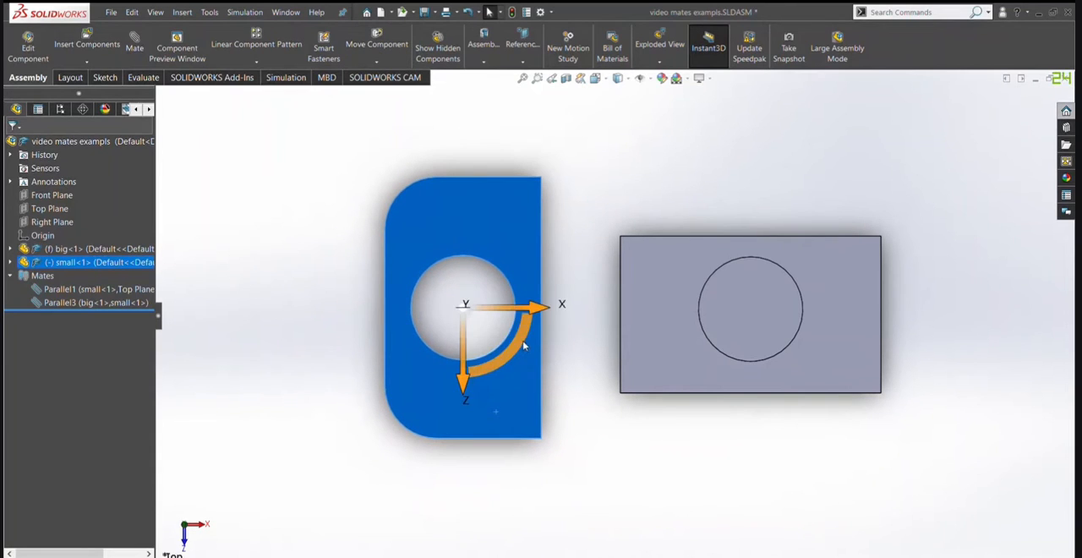
{"action": "left_click_drag", "start_coordinate": [517, 341], "coordinate": [612, 233]}
{"action": "left_click", "coordinate": [638, 196]}
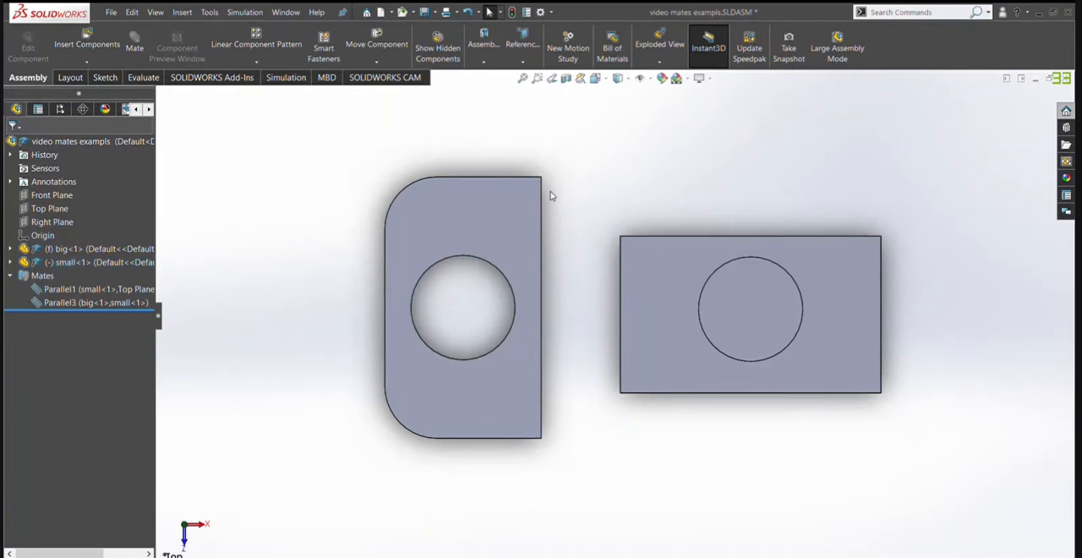
Check the facing side faces of both plates and delete the parallel mate between them.
{"action": "middle_click_drag", "start_coordinate": [593, 206], "coordinate": [640, 229]}
{"action": "left_click", "coordinate": [566, 206]}
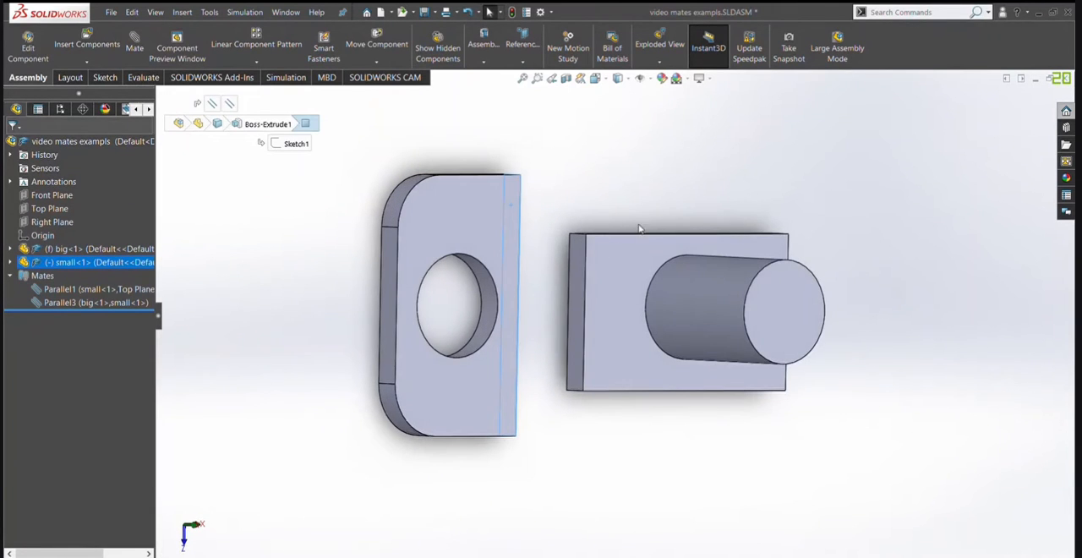
{"action": "left_click", "coordinate": [576, 276]}
{"action": "middle_click_drag", "start_coordinate": [555, 254], "coordinate": [478, 242]}
{"action": "left_click", "coordinate": [330, 204]}
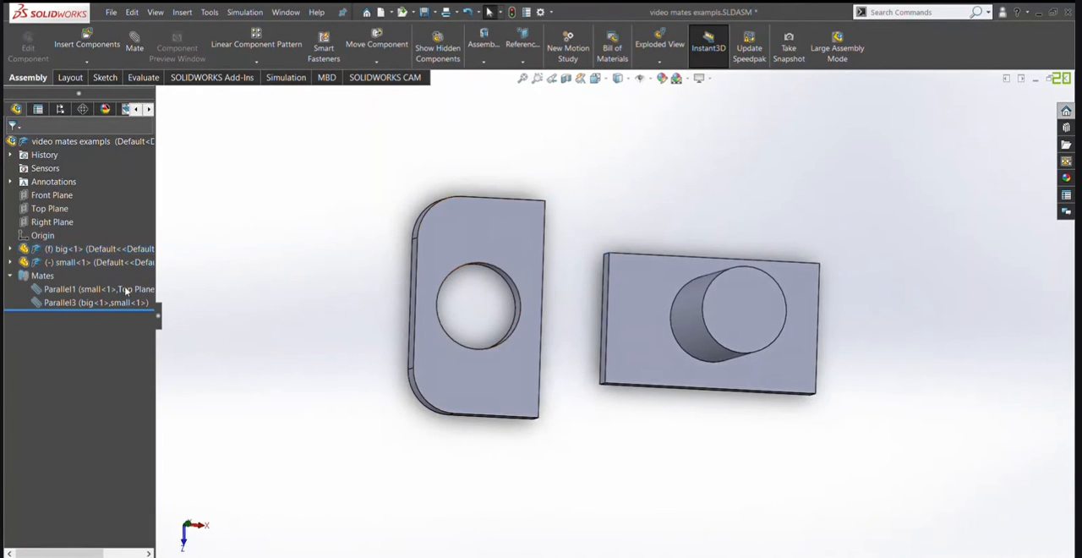
{"action": "left_click", "coordinate": [108, 304]}
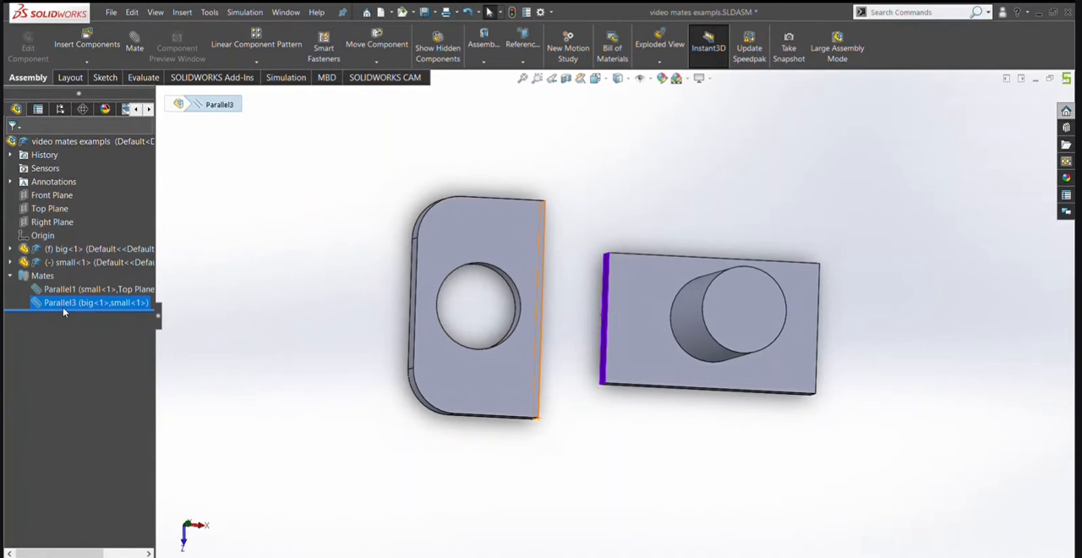
{"action": "key", "text": "Delete"}
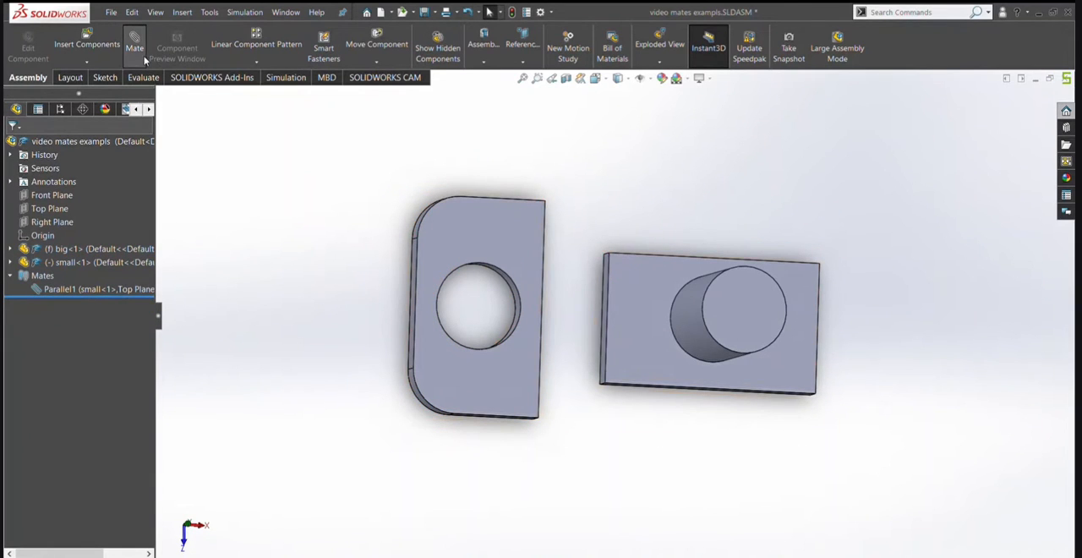
Add a Perpendicular mate between the holed plate's straight side face and the base plate's facing side face.
{"action": "middle_click_drag", "start_coordinate": [295, 215], "coordinate": [270, 221]}
{"action": "mouse_move", "coordinate": [410, 305]}
{"action": "middle_mouse_down"}
{"action": "mouse_move", "coordinate": [366, 299]}
{"action": "mouse_move", "coordinate": [398, 278]}
{"action": "mouse_move", "coordinate": [417, 293]}
{"action": "middle_mouse_up"}
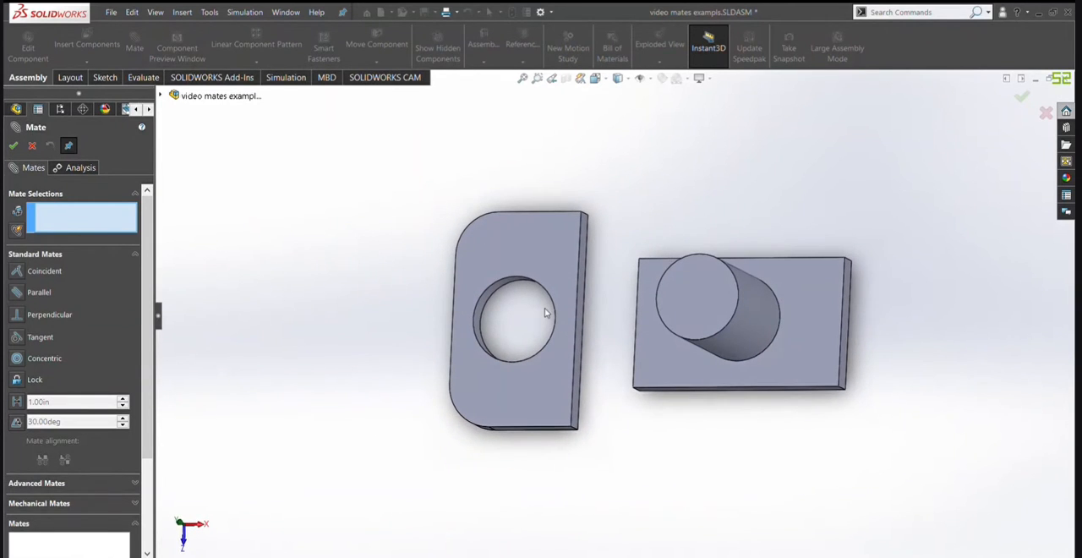
{"action": "left_click", "coordinate": [583, 283]}
{"action": "middle_click_drag", "start_coordinate": [584, 283], "coordinate": [601, 299]}
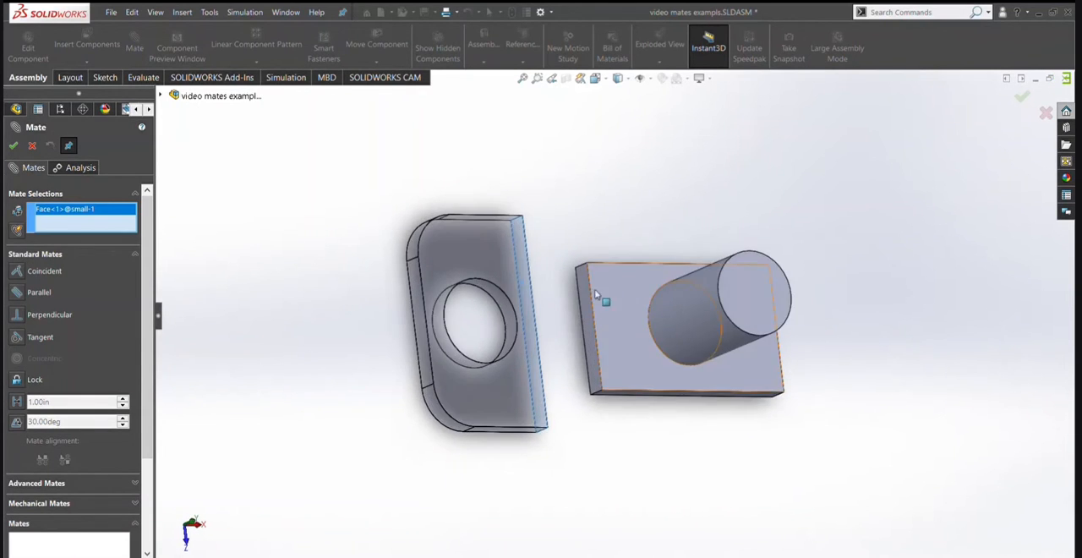
{"action": "left_click", "coordinate": [566, 298]}
{"action": "left_click", "coordinate": [49, 314]}
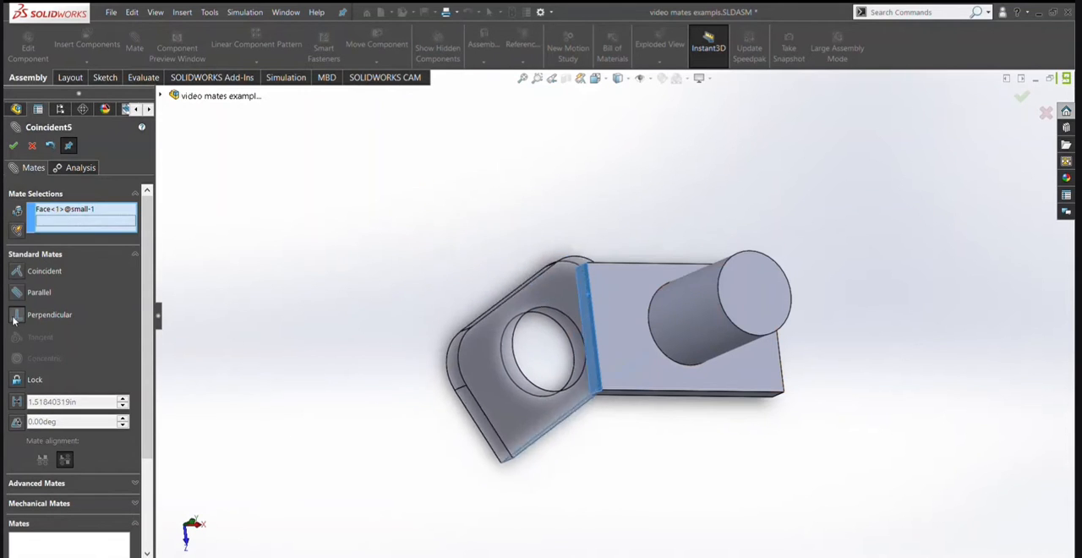
{"action": "left_click", "coordinate": [13, 145]}
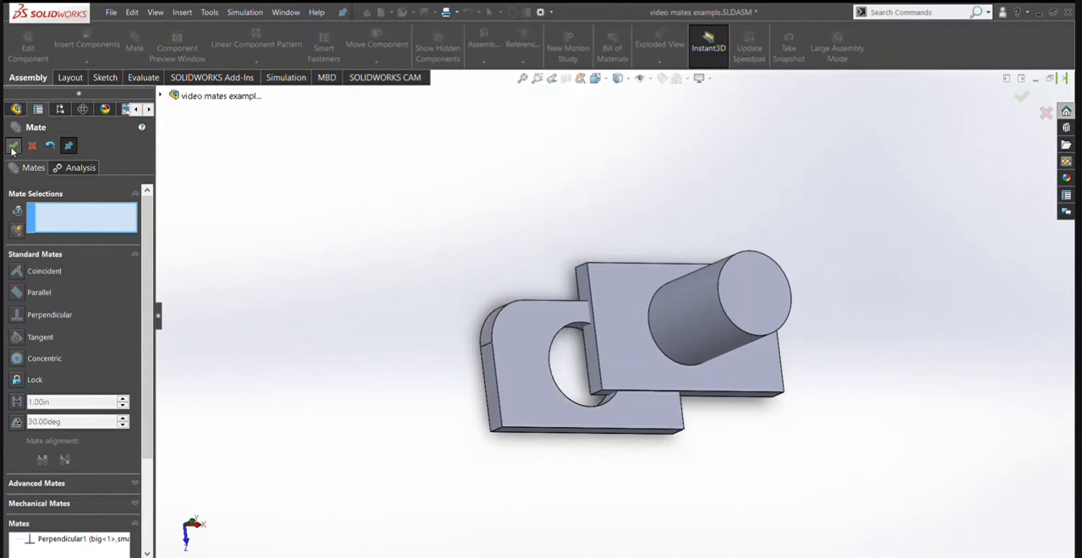
{"action": "left_click", "coordinate": [13, 145]}
View the assembly from the top and move the holed plate clear of the base plate to test the perpendicular mate.
{"action": "middle_click_drag", "start_coordinate": [599, 332], "coordinate": [561, 420]}
{"action": "key", "text": "space"}
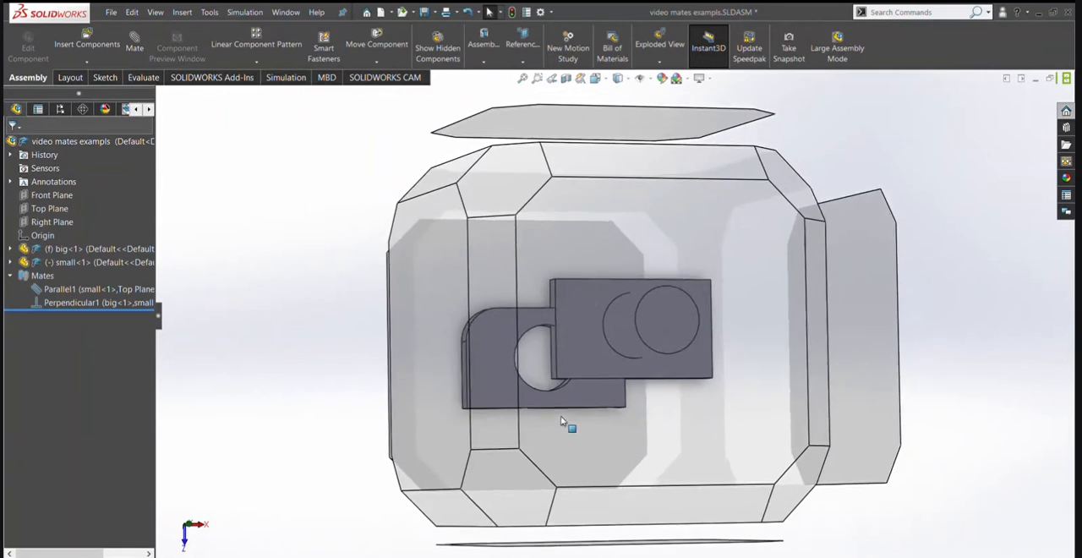
{"action": "left_click", "coordinate": [567, 428]}
{"action": "left_click_drag", "start_coordinate": [510, 386], "coordinate": [415, 292]}
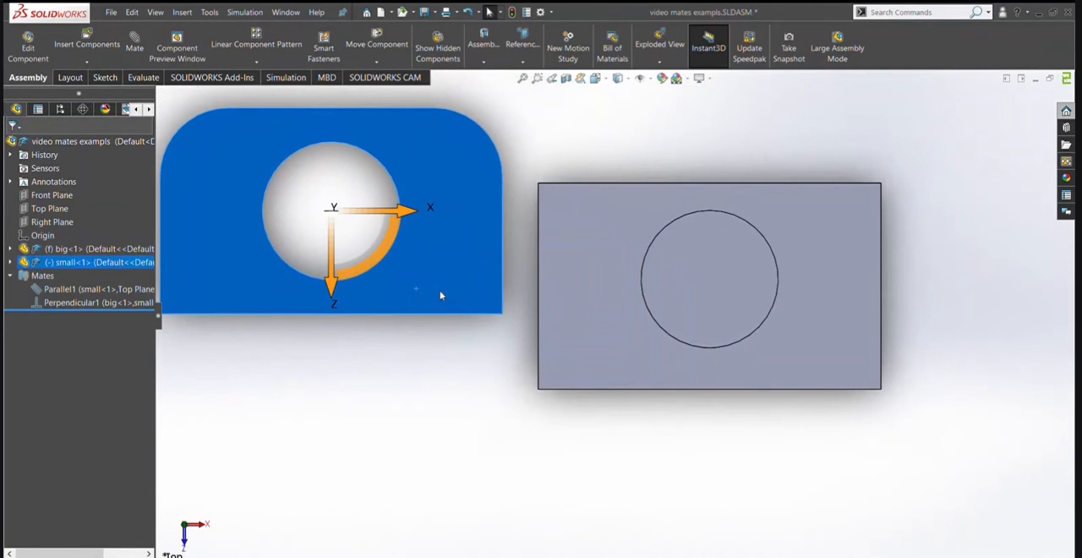
{"action": "left_click_drag", "start_coordinate": [377, 255], "coordinate": [390, 275]}
{"action": "left_click", "coordinate": [408, 327]}
{"action": "middle_click_drag", "start_coordinate": [408, 327], "coordinate": [447, 234]}
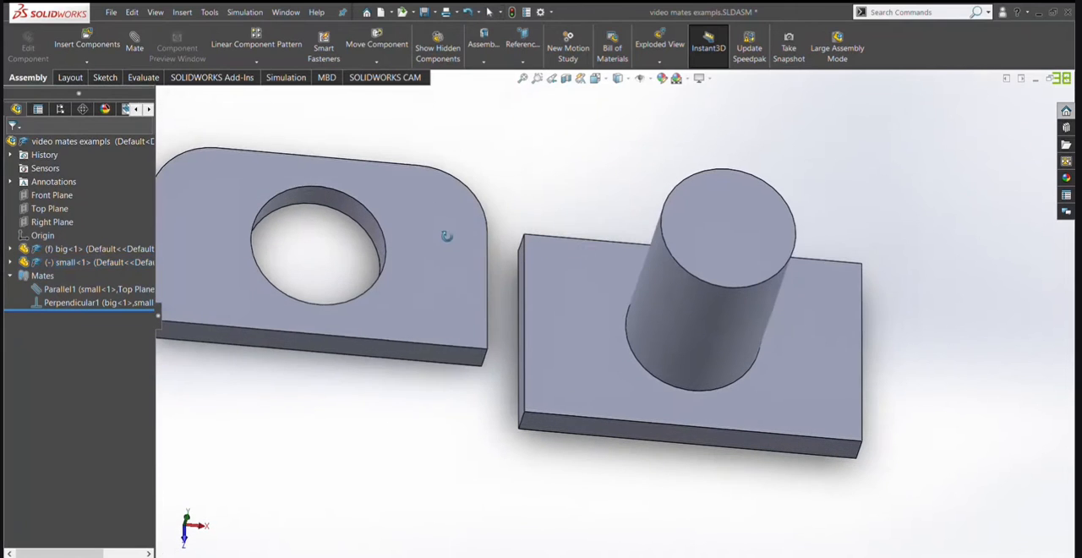
Check the perpendicular faces of the two plates and delete the perpendicular mate.
{"action": "left_click", "coordinate": [414, 352]}
{"action": "middle_click_drag", "start_coordinate": [415, 351], "coordinate": [405, 441]}
{"action": "left_click", "coordinate": [510, 352]}
{"action": "left_click", "coordinate": [480, 374]}
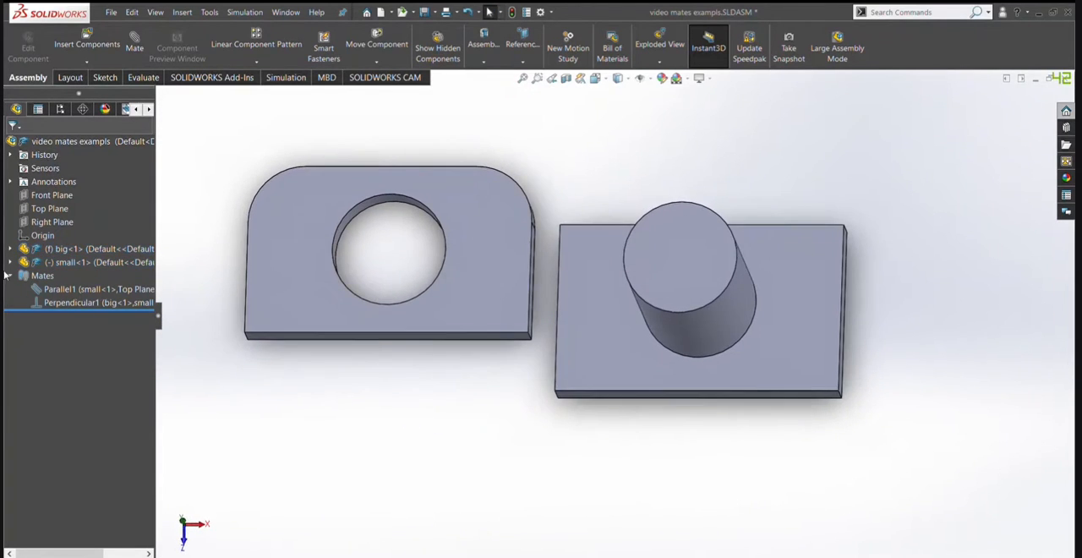
{"action": "left_click", "coordinate": [52, 303]}
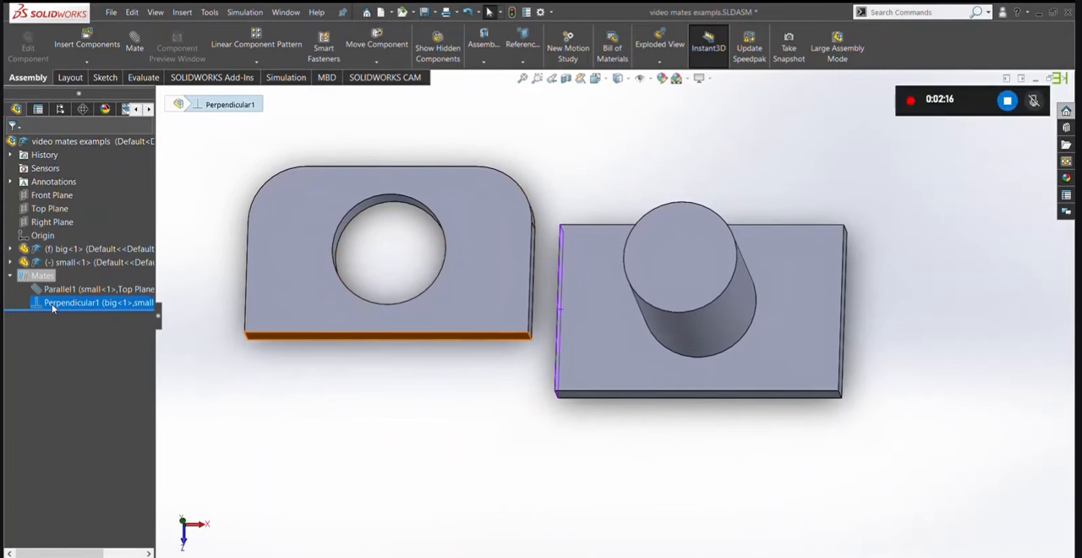
{"action": "key", "text": "Delete"}
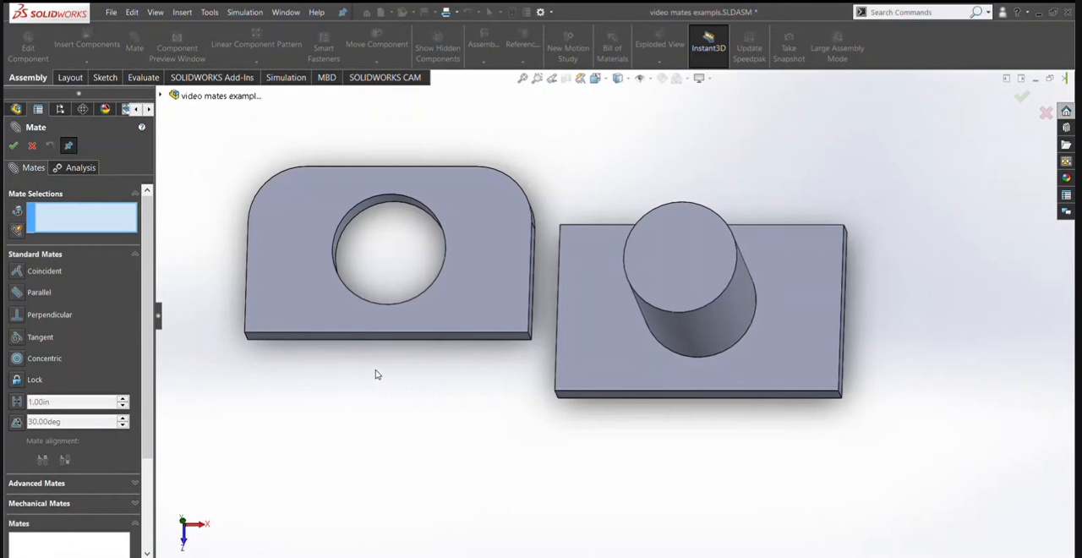
Add a Tangent mate between the base part's cylindrical face and the holed plate's straight side face.
{"action": "middle_click_drag", "start_coordinate": [584, 369], "coordinate": [660, 335]}
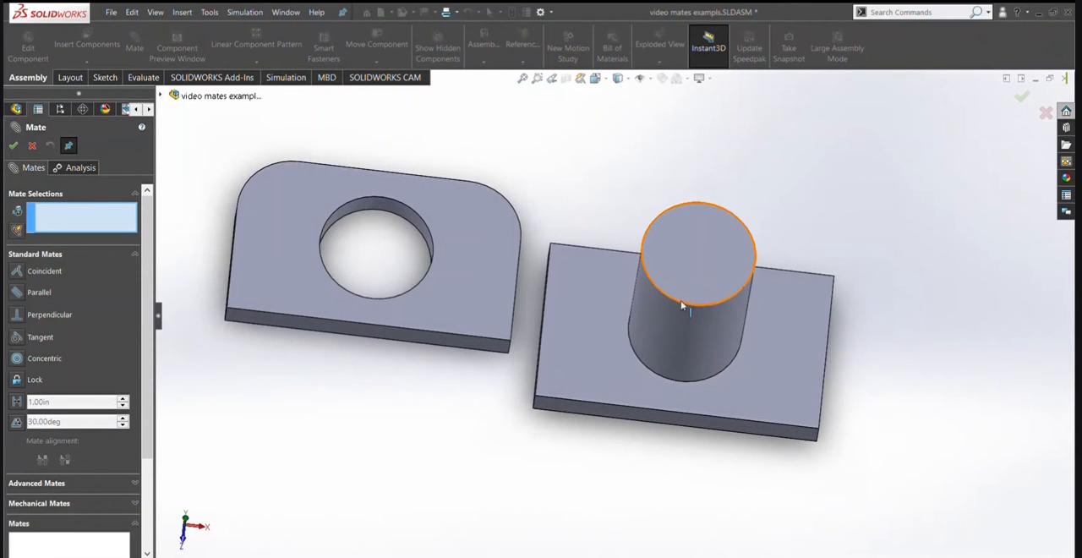
{"action": "middle_click_drag", "start_coordinate": [569, 341], "coordinate": [537, 323]}
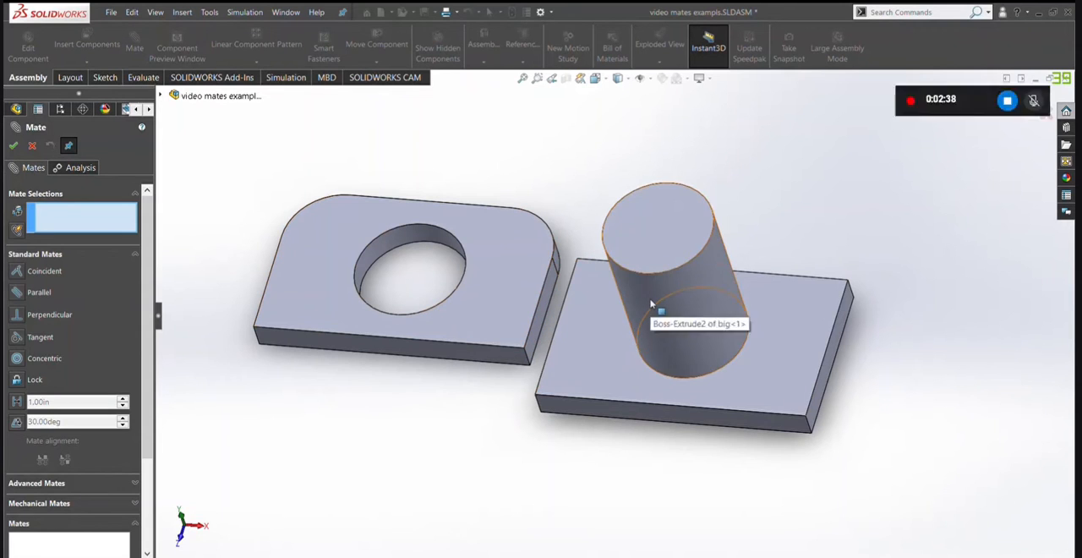
{"action": "left_click", "coordinate": [577, 325]}
{"action": "left_click", "coordinate": [539, 328]}
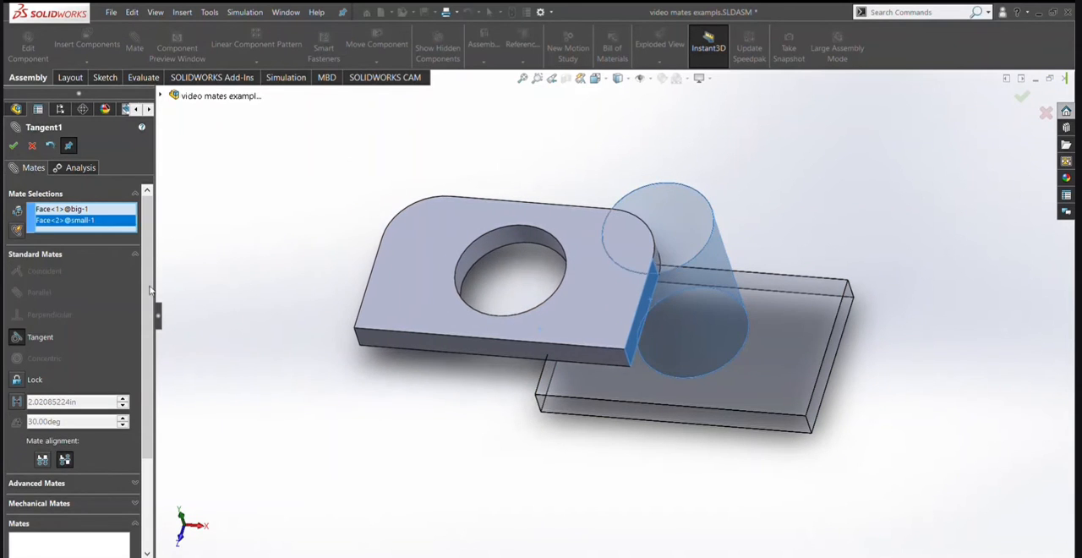
{"action": "left_click", "coordinate": [15, 146]}
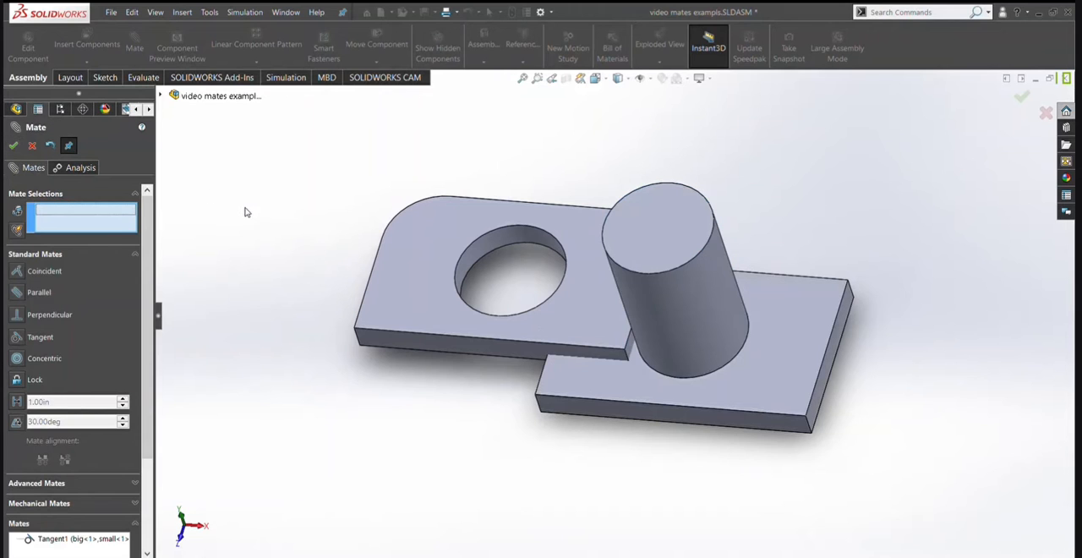
{"action": "left_click", "coordinate": [14, 147]}
View the assembly from the top and move the holed plate around the cylinder to test the tangent mate.
{"action": "key", "text": "space"}
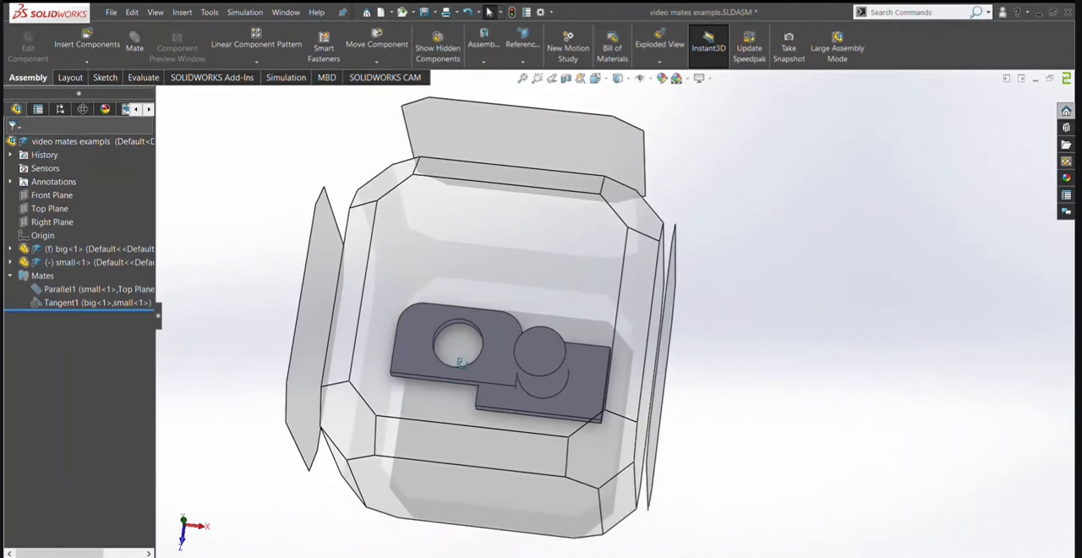
{"action": "left_click", "coordinate": [513, 421]}
{"action": "left_click_drag", "start_coordinate": [439, 354], "coordinate": [826, 278]}
{"action": "left_click_drag", "start_coordinate": [823, 315], "coordinate": [791, 302]}
{"action": "left_click", "coordinate": [713, 332]}
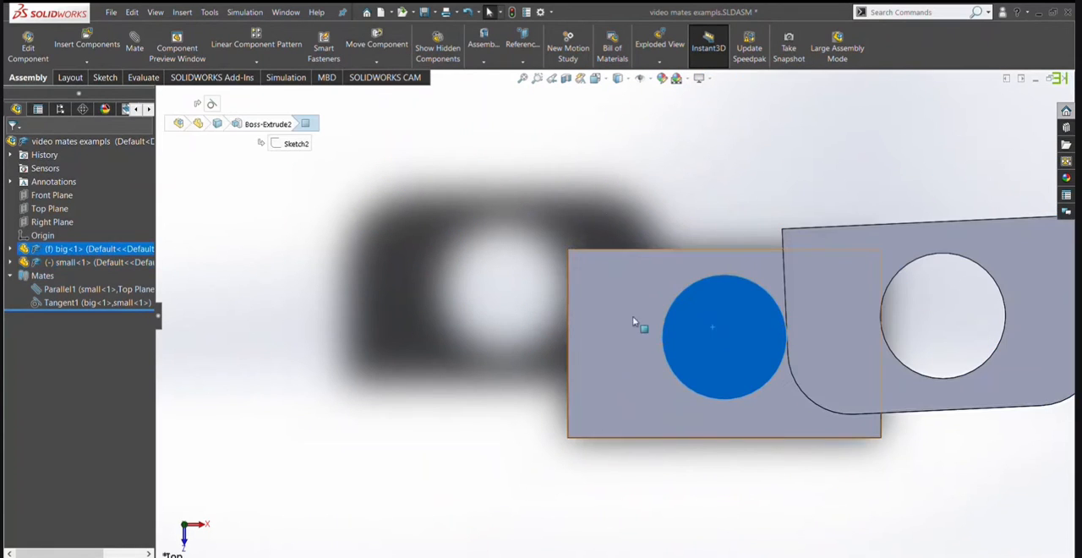
Check the cylinder face used by the tangent mate and delete that mate.
{"action": "middle_click_drag", "start_coordinate": [635, 318], "coordinate": [738, 366]}
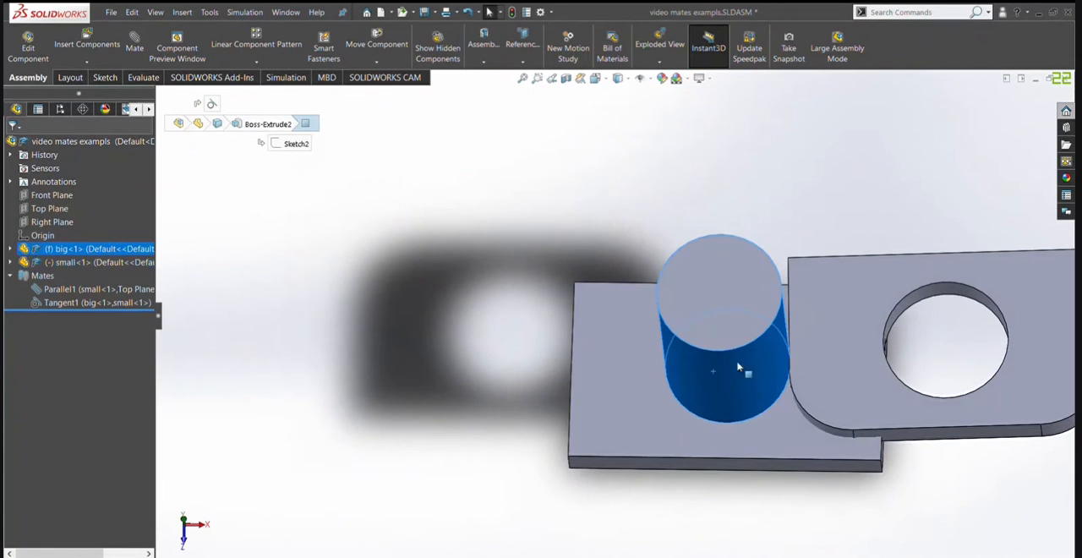
{"action": "left_click", "coordinate": [709, 314], "text": "ctrl"}
{"action": "left_click", "coordinate": [654, 206]}
{"action": "left_click", "coordinate": [51, 307]}
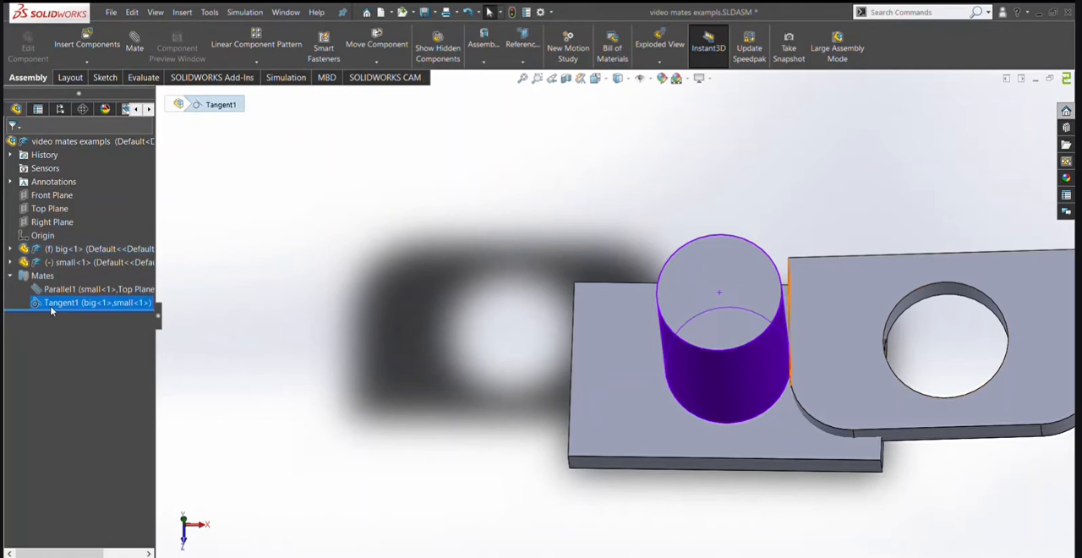
{"action": "key", "text": "Delete"}
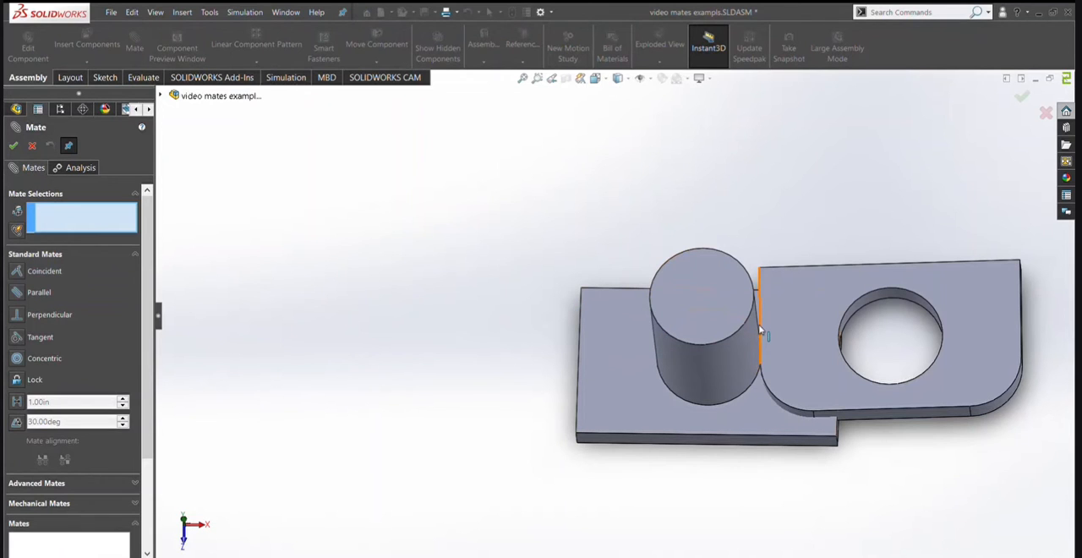
Add a Concentric mate between the holed plate's inner hole face and the base part's cylindrical face.
{"action": "scroll", "coordinate": [862, 354], "scroll_direction": "down", "scroll_amount": 2}
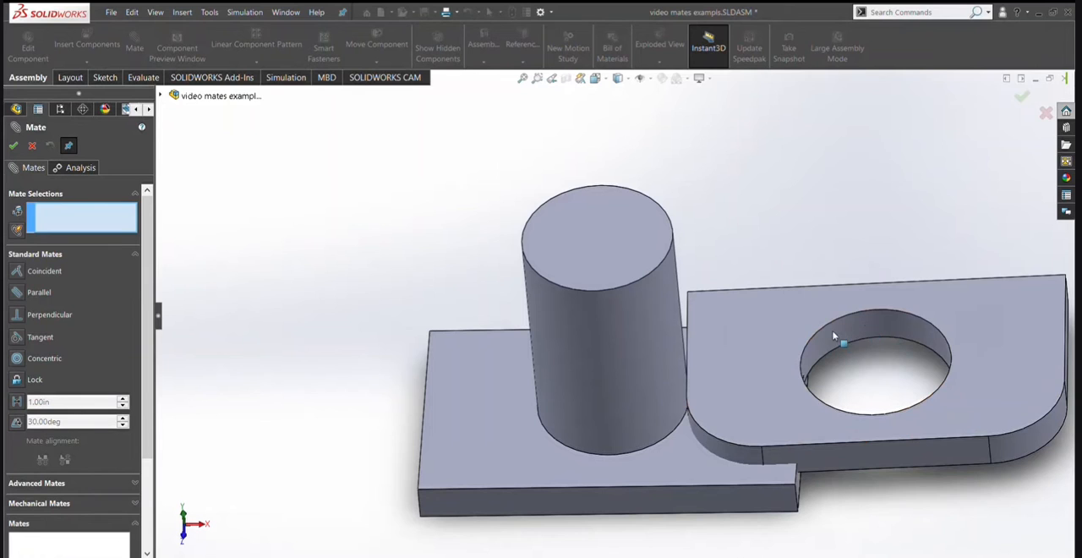
{"action": "left_click", "coordinate": [832, 337]}
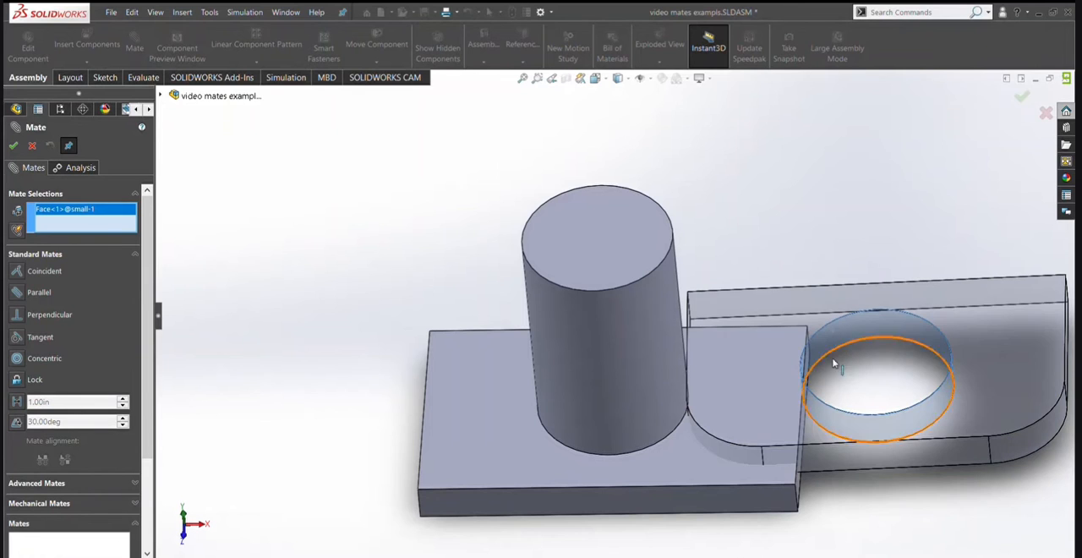
{"action": "left_click", "coordinate": [586, 329]}
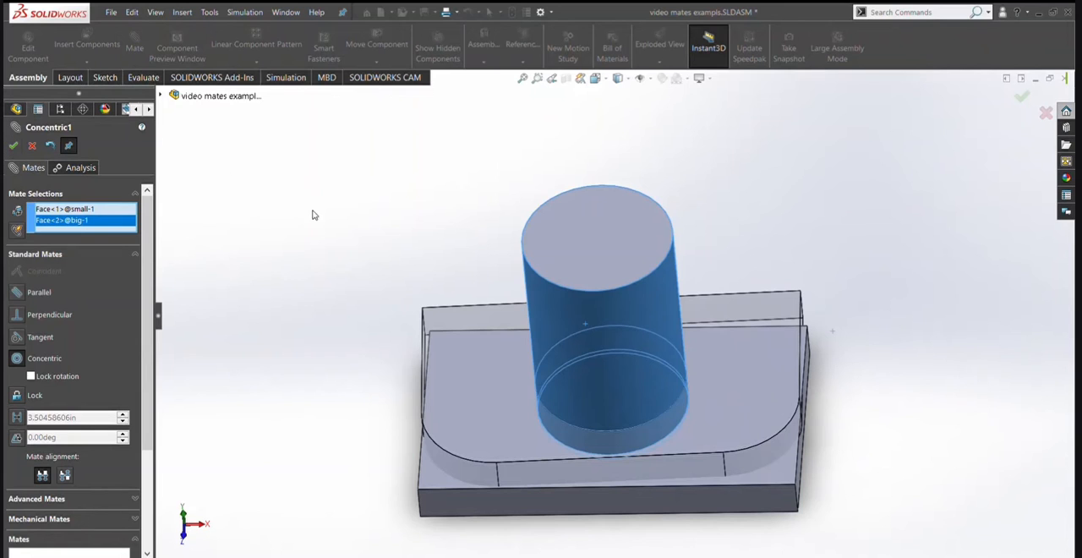
{"action": "left_click", "coordinate": [13, 146]}
{"action": "key", "text": "Escape"}
Move the holed plate around and along the cylinder's axis to test the concentric mate.
{"action": "left_click_drag", "start_coordinate": [535, 435], "coordinate": [567, 284]}
{"action": "left_click", "coordinate": [599, 257]}
{"action": "left_click", "coordinate": [404, 210]}
{"action": "scroll", "coordinate": [546, 275], "scroll_direction": "up", "scroll_amount": 2}
{"action": "middle_click_drag", "start_coordinate": [546, 256], "coordinate": [662, 257]}
{"action": "scroll", "coordinate": [620, 290], "scroll_direction": "down", "scroll_amount": 1}
{"action": "left_click", "coordinate": [662, 257]}
{"action": "left_click_drag", "start_coordinate": [595, 320], "coordinate": [676, 268]}
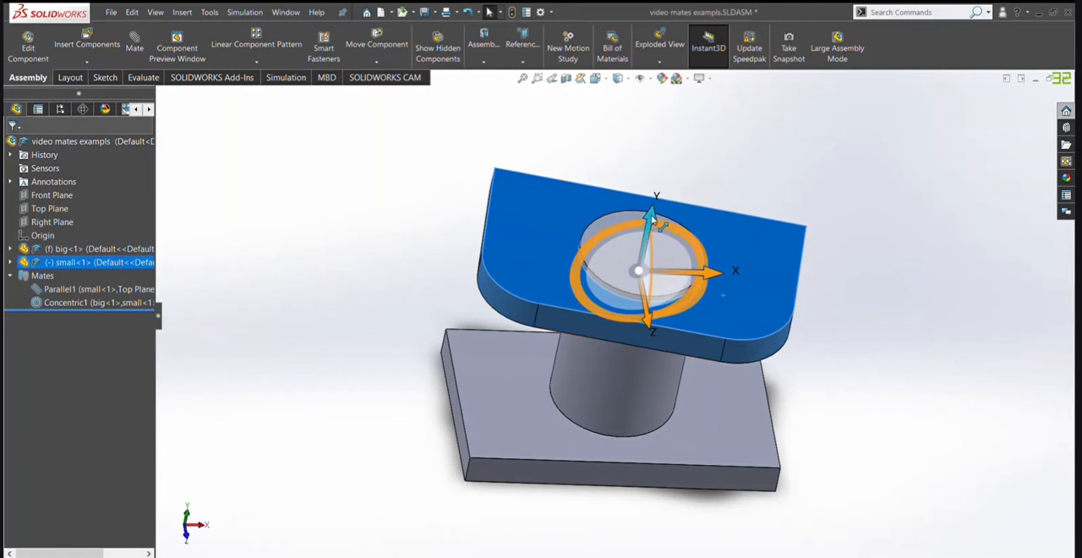
{"action": "left_click_drag", "start_coordinate": [649, 247], "coordinate": [635, 278]}
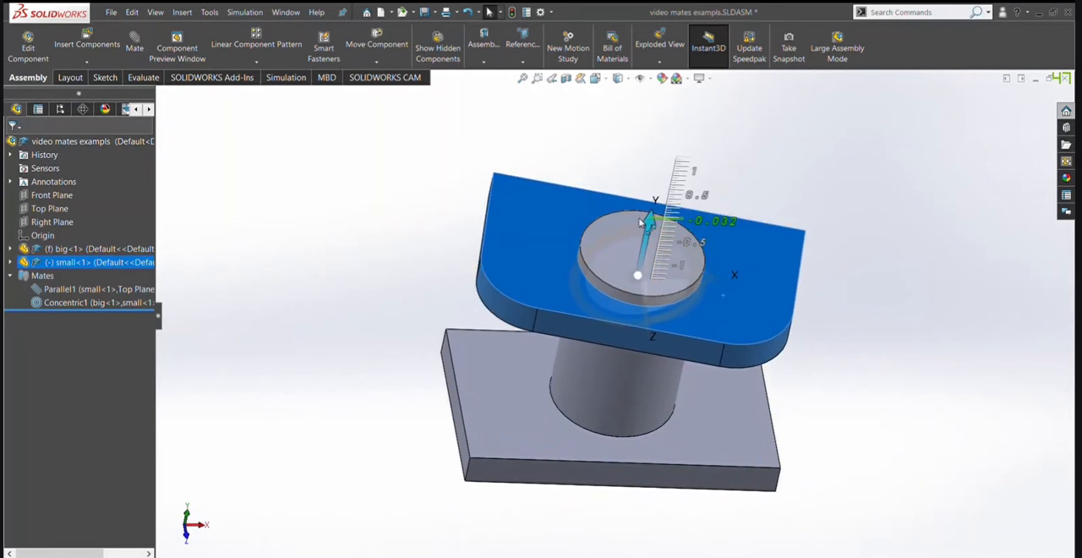
Delete the concentric mate and move the holed plate off the cylinder, clear of the base plate.
{"action": "left_click", "coordinate": [88, 303]}
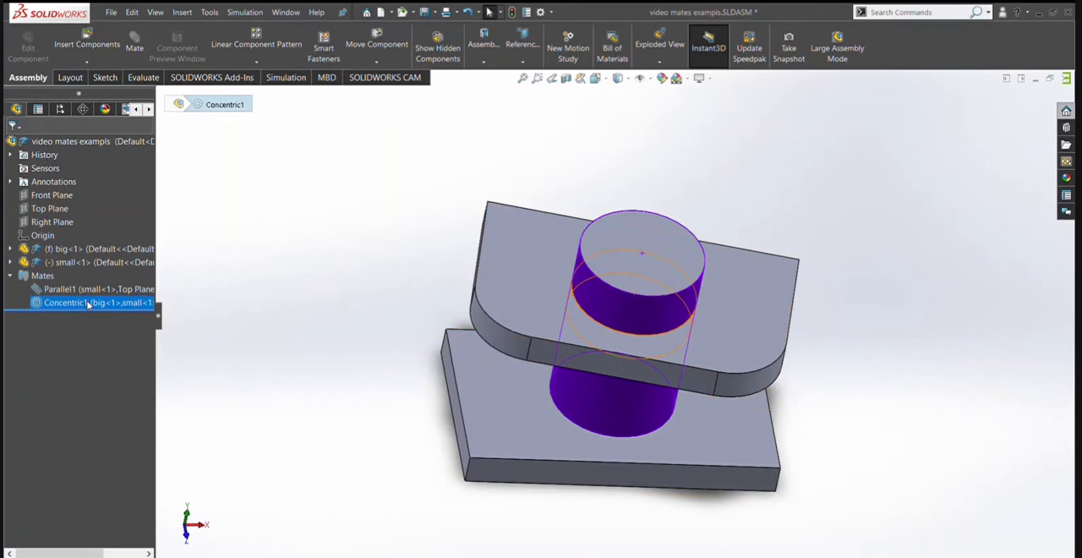
{"action": "key", "text": "Delete"}
{"action": "left_click_drag", "start_coordinate": [550, 306], "coordinate": [208, 203]}
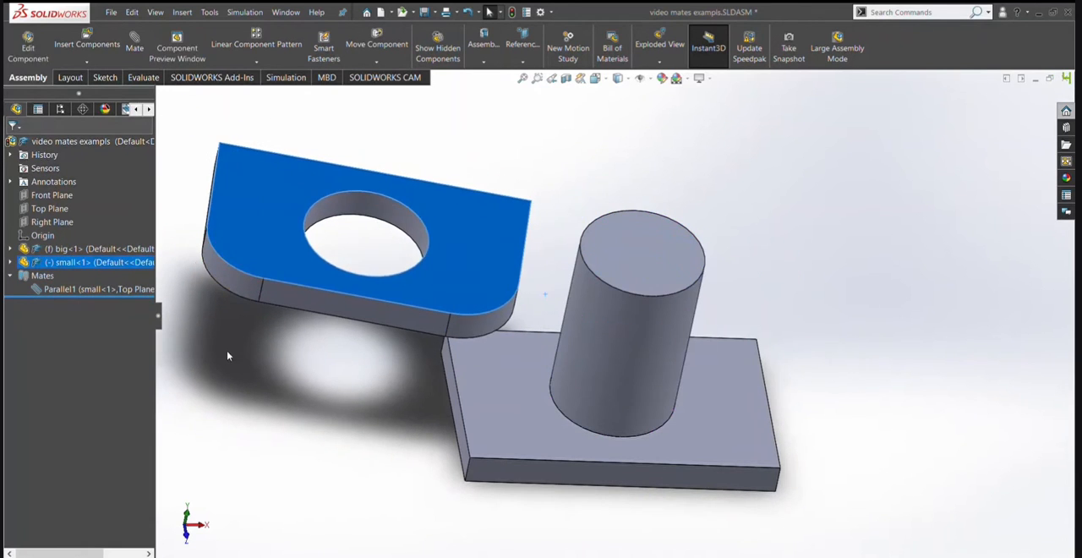
{"action": "left_click", "coordinate": [226, 355]}
Add a Lock mate between the top faces of the holed plate and the base plate.
{"action": "left_click", "coordinate": [135, 54]}
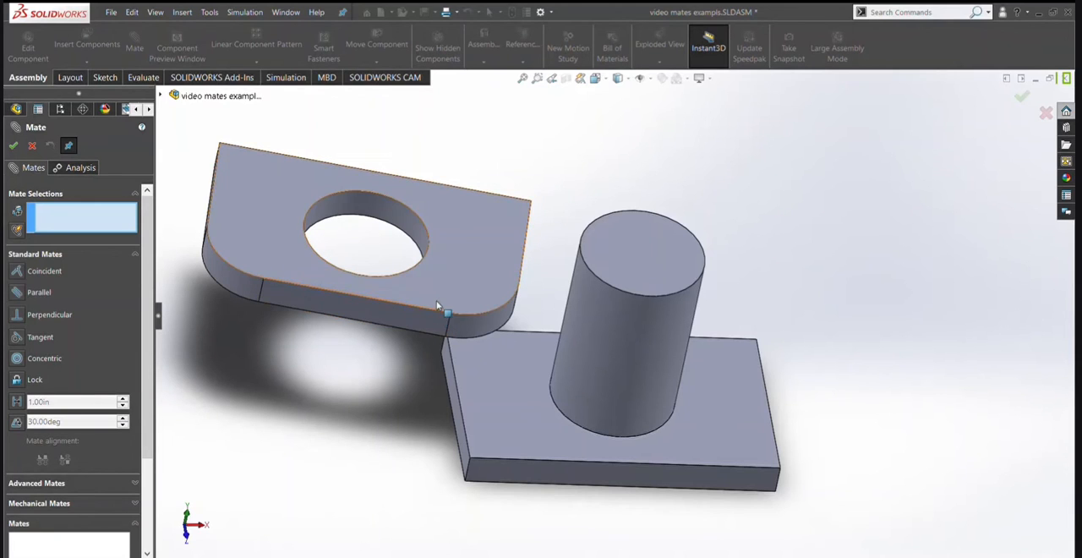
{"action": "left_click", "coordinate": [479, 278]}
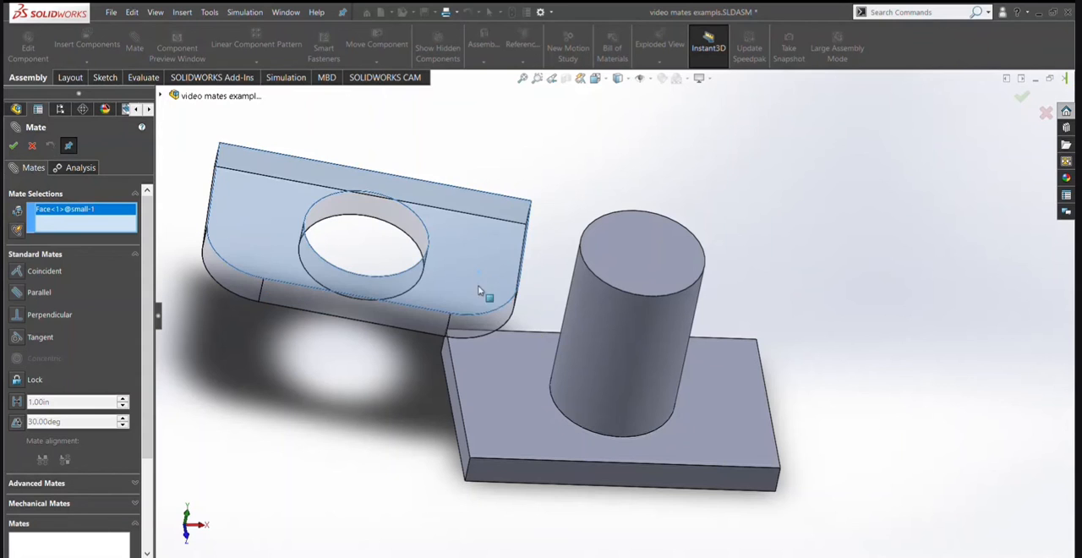
{"action": "left_click", "coordinate": [487, 420]}
{"action": "left_click", "coordinate": [36, 379]}
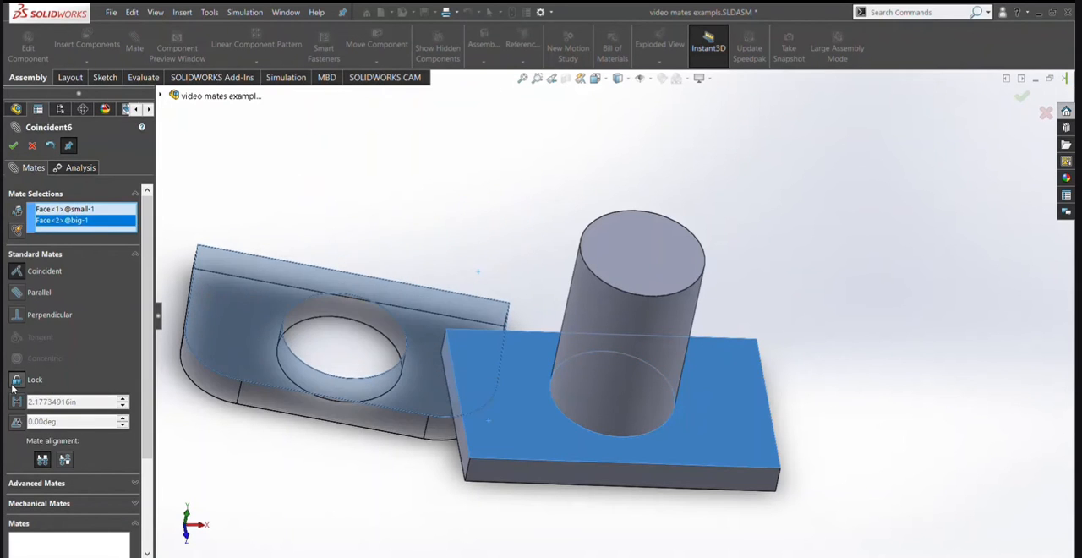
{"action": "middle_click_drag", "start_coordinate": [367, 353], "coordinate": [355, 380]}
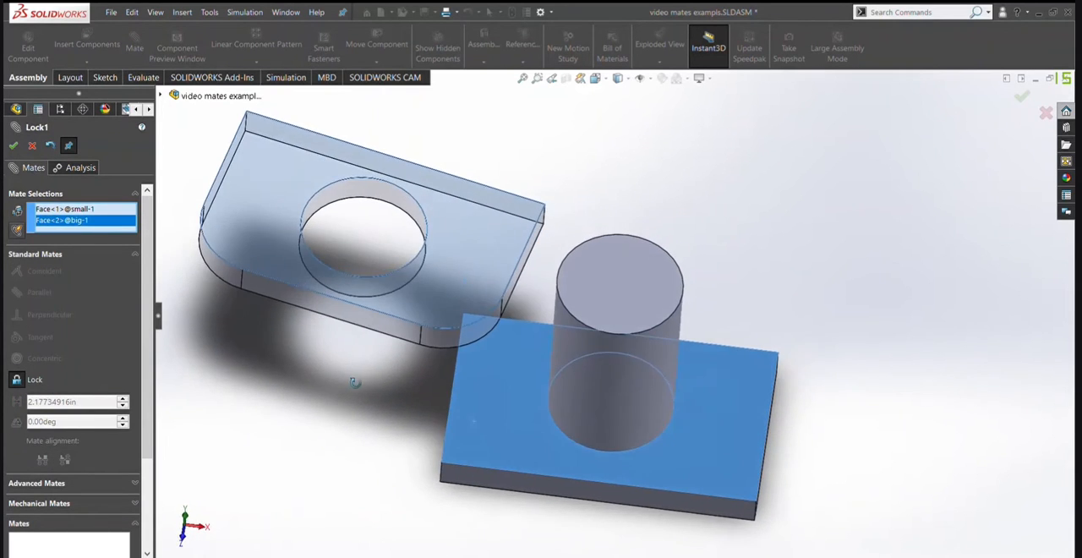
{"action": "left_click", "coordinate": [12, 147]}
{"action": "left_click", "coordinate": [13, 146]}
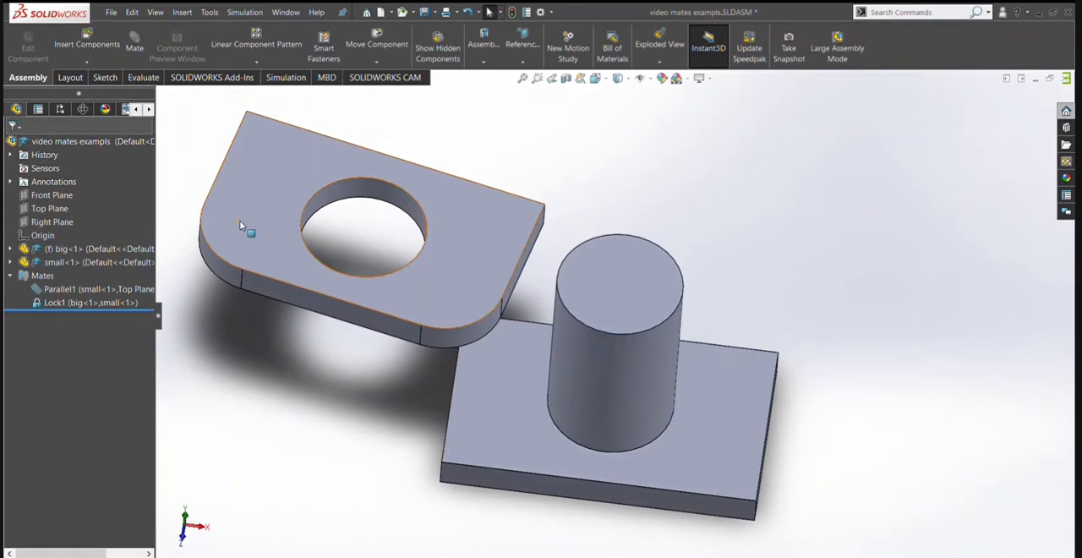
Try to move the holed plate to test the lock mate, and delete that mate.
{"action": "left_click", "coordinate": [270, 263]}
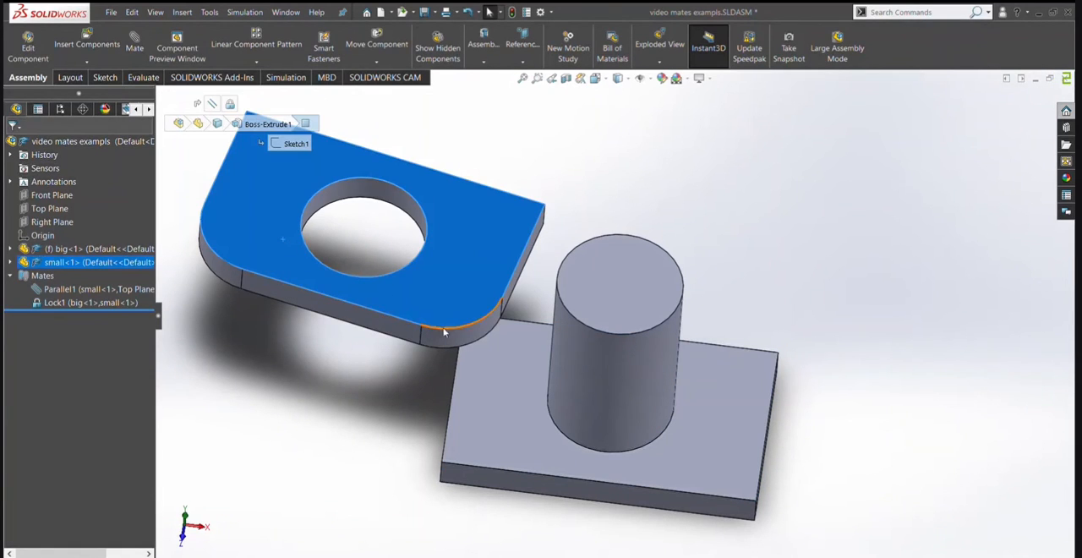
{"action": "left_click", "coordinate": [365, 373]}
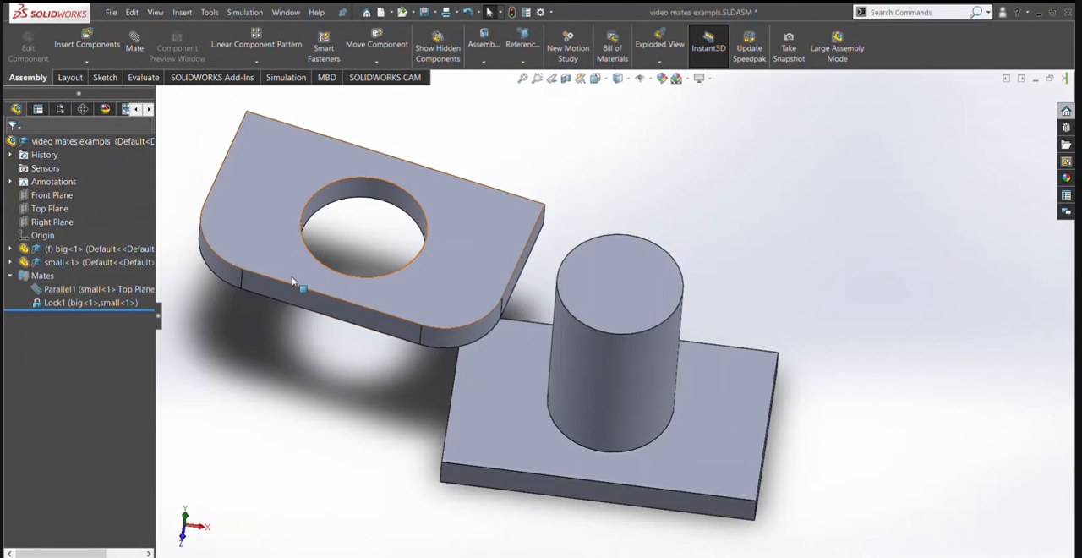
{"action": "left_click", "coordinate": [76, 302]}
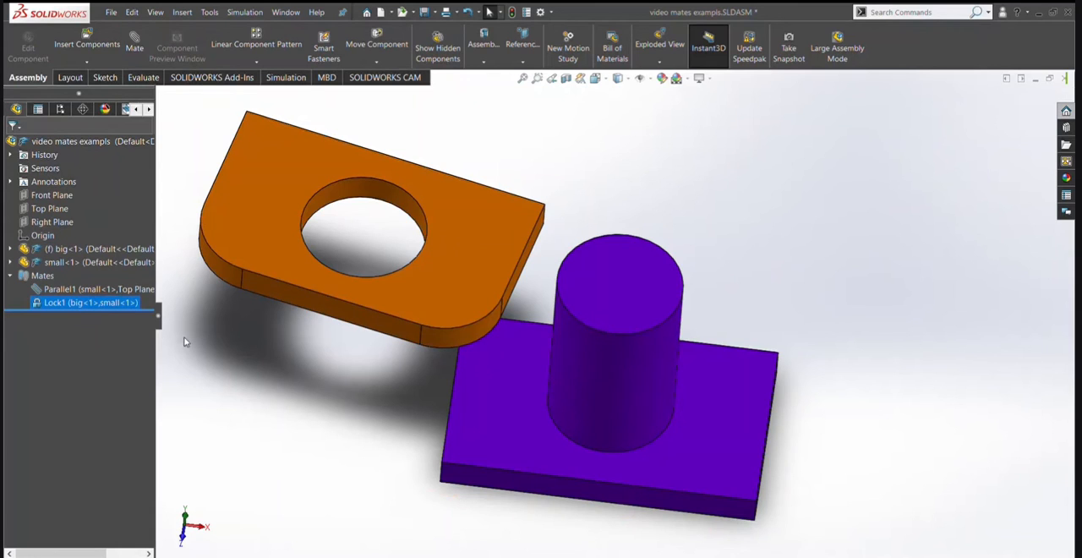
{"action": "key", "text": "Delete"}
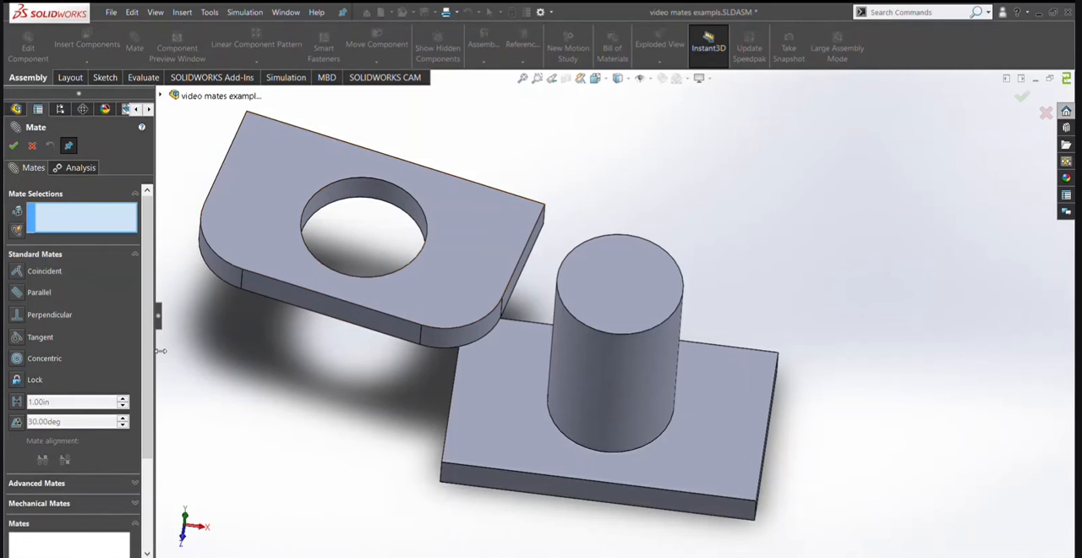
Add a 5 in Distance mate between the holed plate's straight side face and the base plate's facing side face, with Flip dimension off.
{"action": "left_click", "coordinate": [17, 401]}
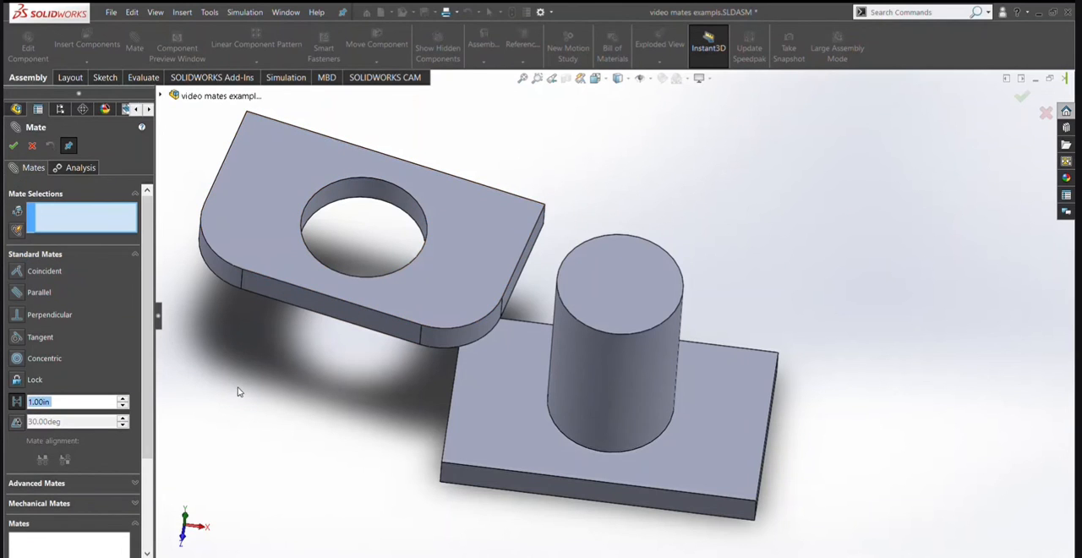
{"action": "middle_click_drag", "start_coordinate": [237, 387], "coordinate": [213, 379]}
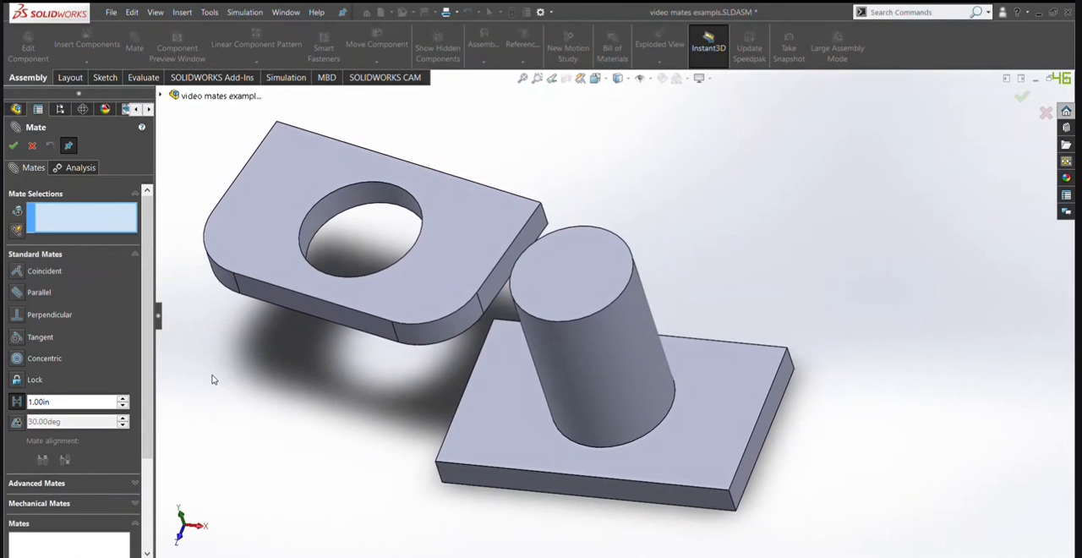
{"action": "double_click", "coordinate": [54, 402]}
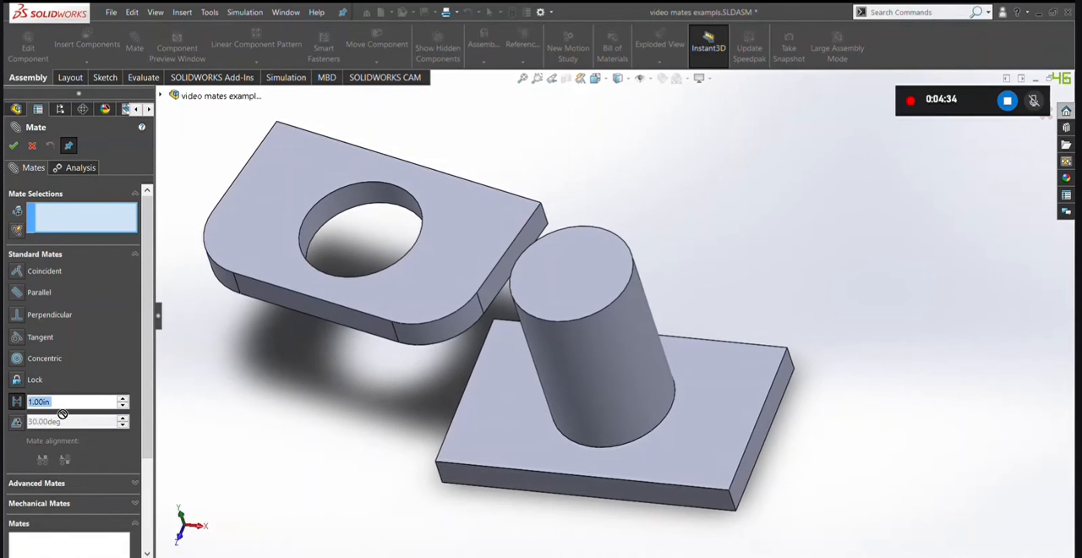
{"action": "left_click", "coordinate": [507, 292]}
{"action": "middle_click_drag", "start_coordinate": [507, 291], "coordinate": [481, 400]}
{"action": "left_click", "coordinate": [480, 427]}
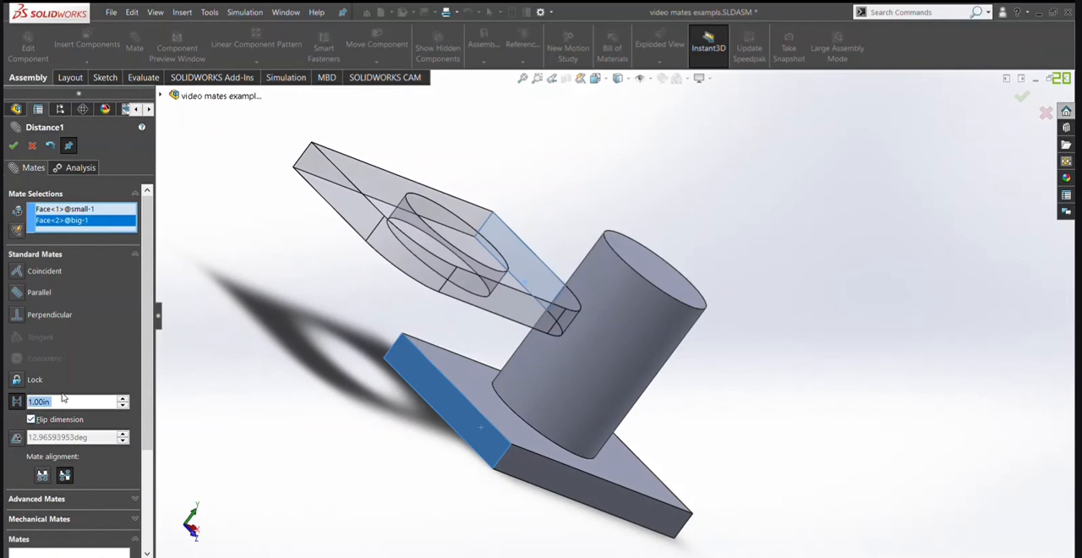
{"action": "type", "text": "5"}
{"action": "key", "text": "Return"}
{"action": "left_click", "coordinate": [31, 419]}
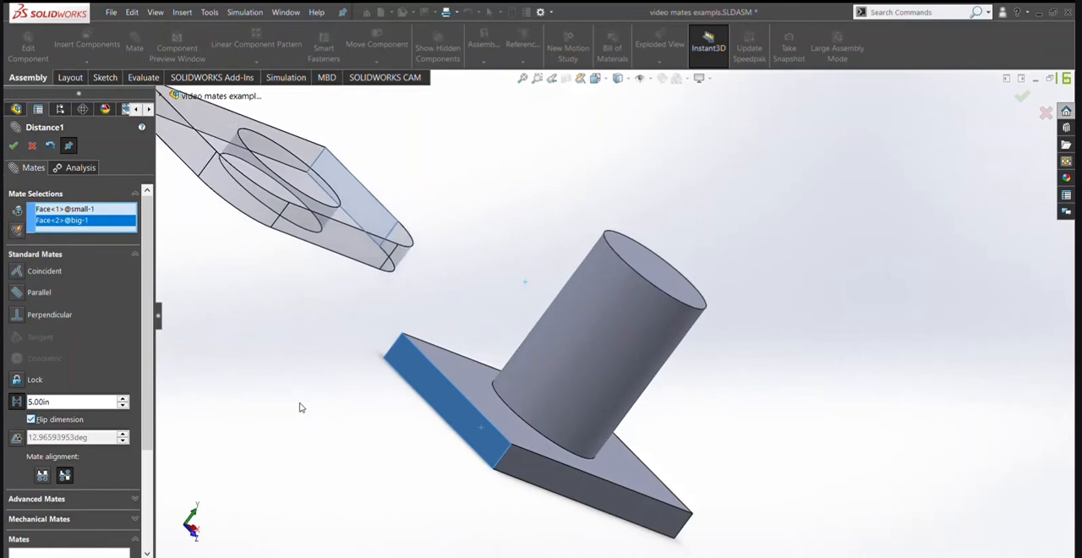
{"action": "left_click", "coordinate": [13, 146]}
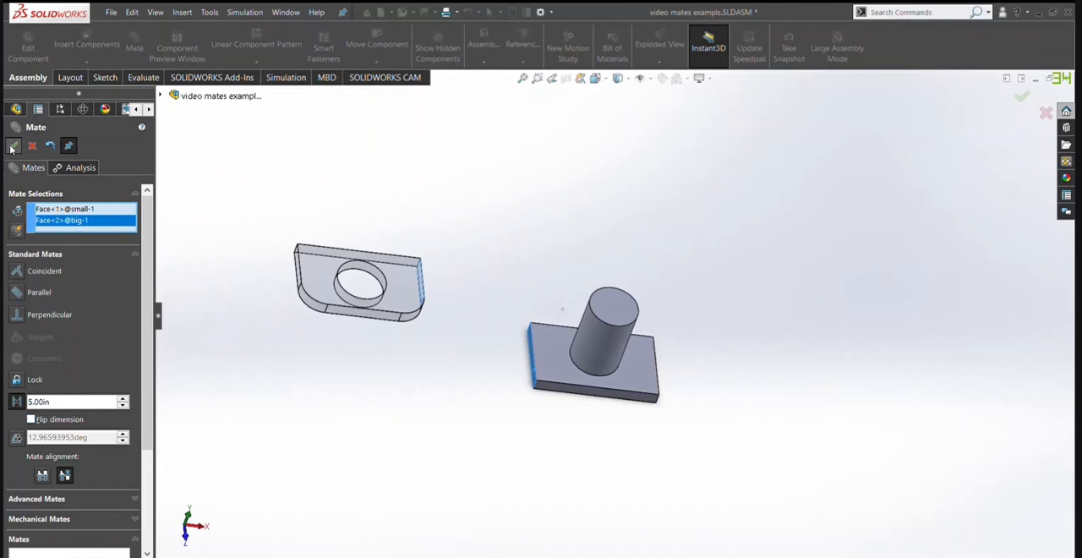
{"action": "key", "text": "Escape"}
View the assembly from the top and move the holed plate to test the distance mate.
{"action": "key", "text": "space"}
{"action": "left_click", "coordinate": [476, 353]}
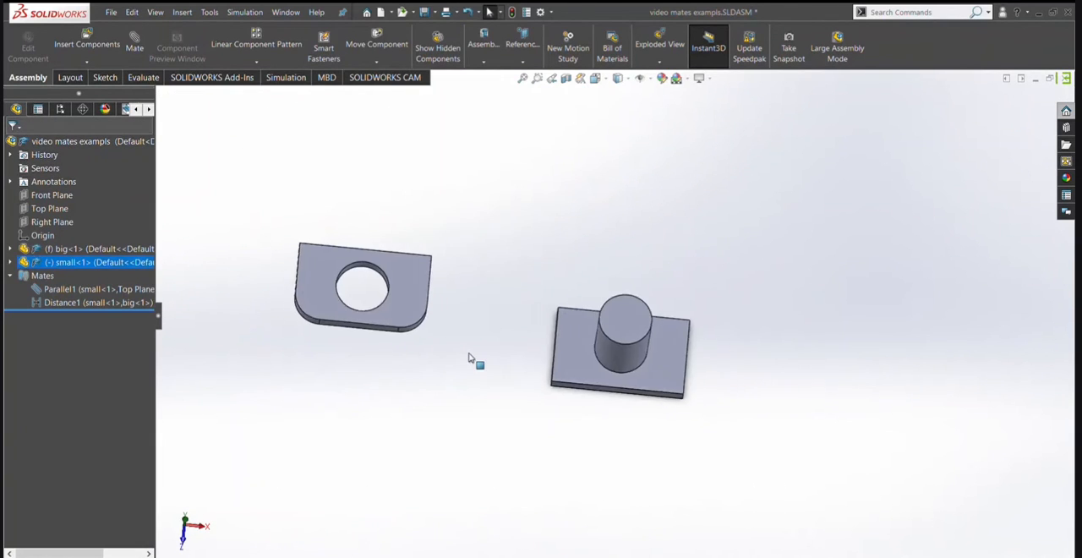
{"action": "left_click", "coordinate": [500, 345]}
{"action": "left_click_drag", "start_coordinate": [613, 385], "coordinate": [497, 361]}
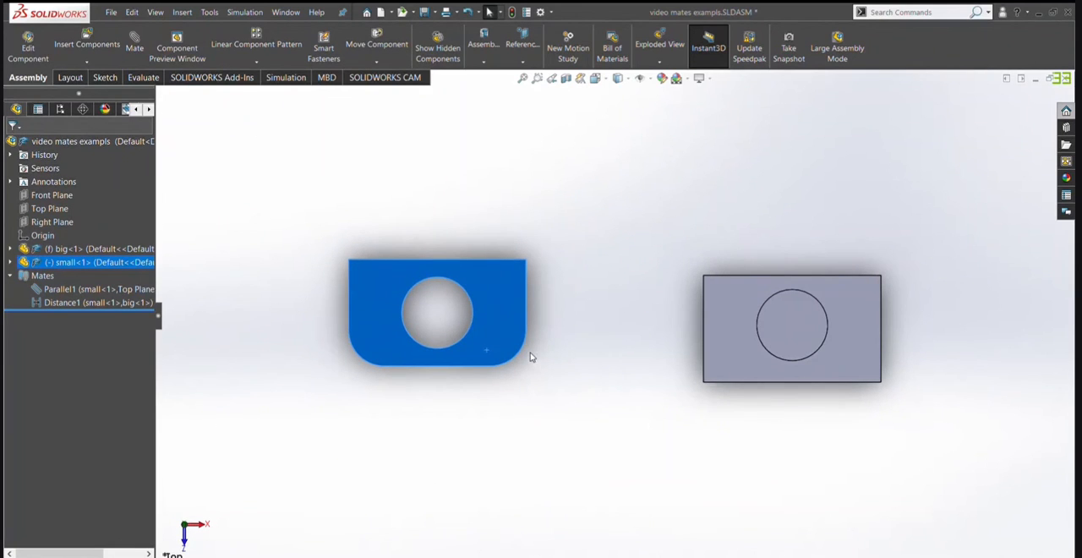
{"action": "left_click_drag", "start_coordinate": [486, 313], "coordinate": [557, 283]}
Check the facing side faces of both plates and delete the distance mate between them.
{"action": "middle_click_drag", "start_coordinate": [554, 245], "coordinate": [699, 275]}
{"action": "left_click", "coordinate": [546, 295]}
{"action": "left_click", "coordinate": [630, 379], "text": "ctrl"}
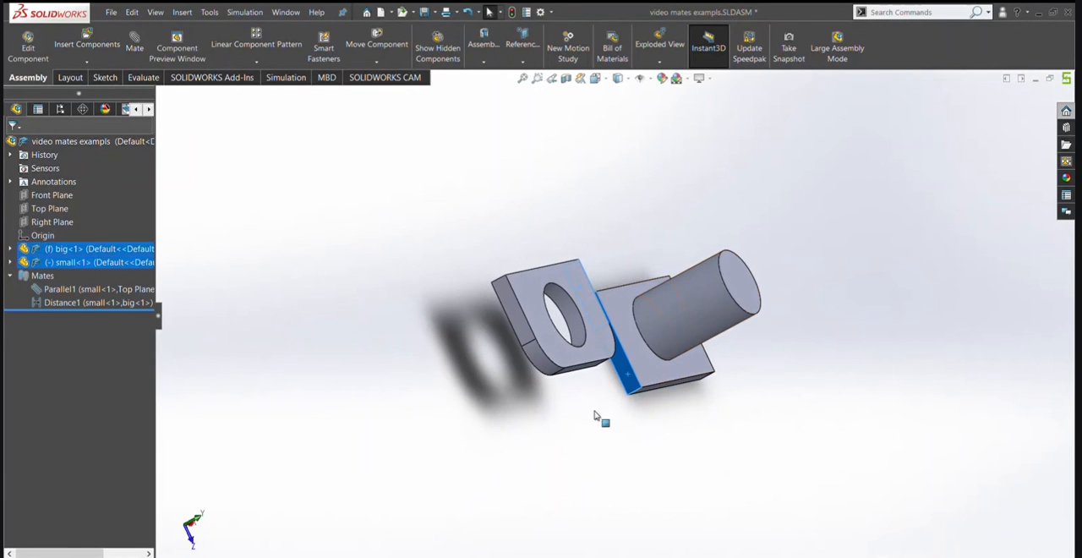
{"action": "middle_click_drag", "start_coordinate": [557, 420], "coordinate": [471, 455]}
{"action": "scroll", "coordinate": [471, 455], "scroll_direction": "up", "scroll_amount": 2}
{"action": "left_click", "coordinate": [469, 443]}
{"action": "left_click", "coordinate": [101, 305]}
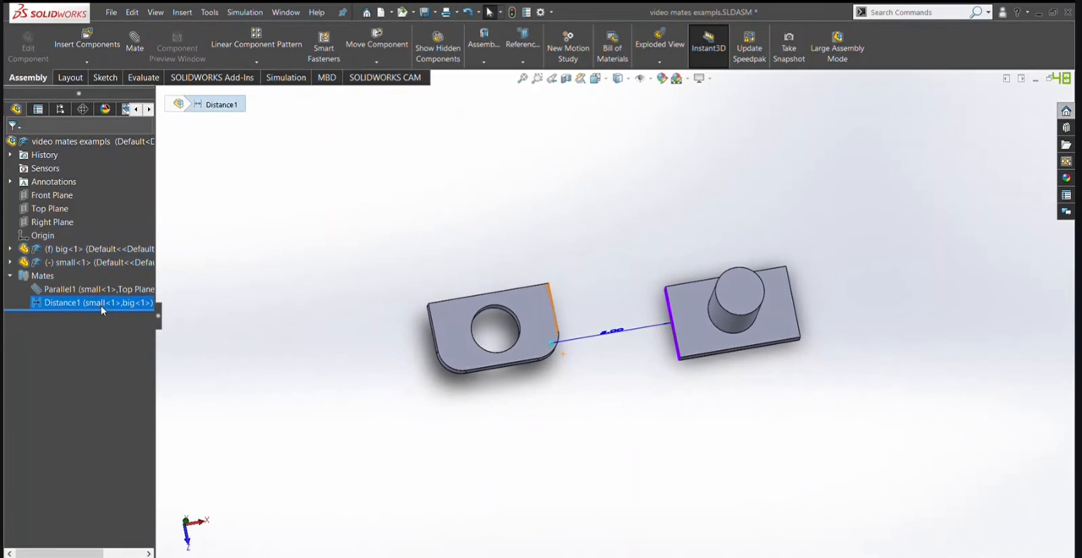
{"action": "key", "text": "Delete"}
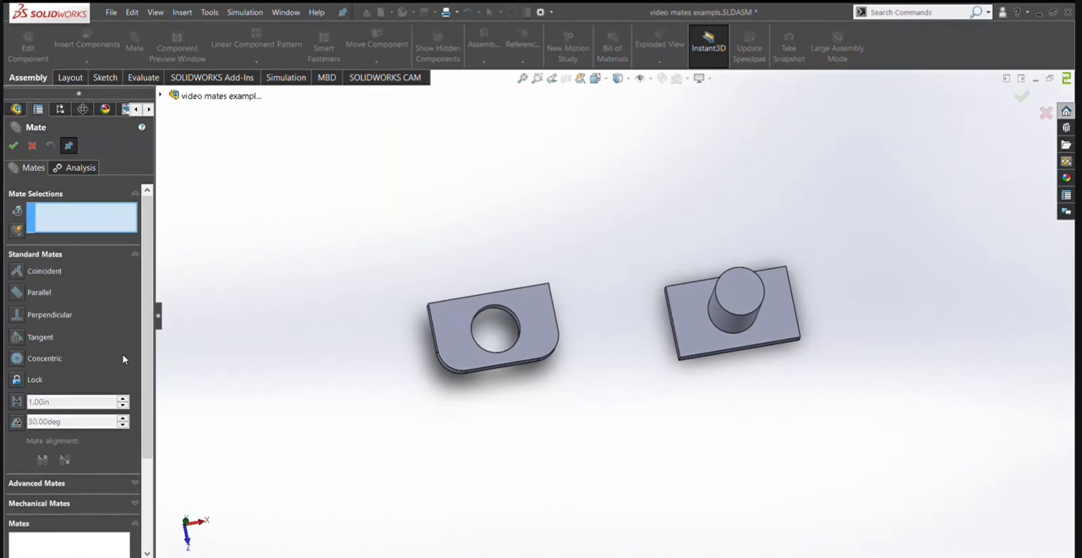
Set up an Angle mate between the holed plate's straight side face and the base plate's facing side face, with anti-aligned alignment.
{"action": "left_click", "coordinate": [17, 422]}
{"action": "middle_click_drag", "start_coordinate": [475, 435], "coordinate": [432, 451]}
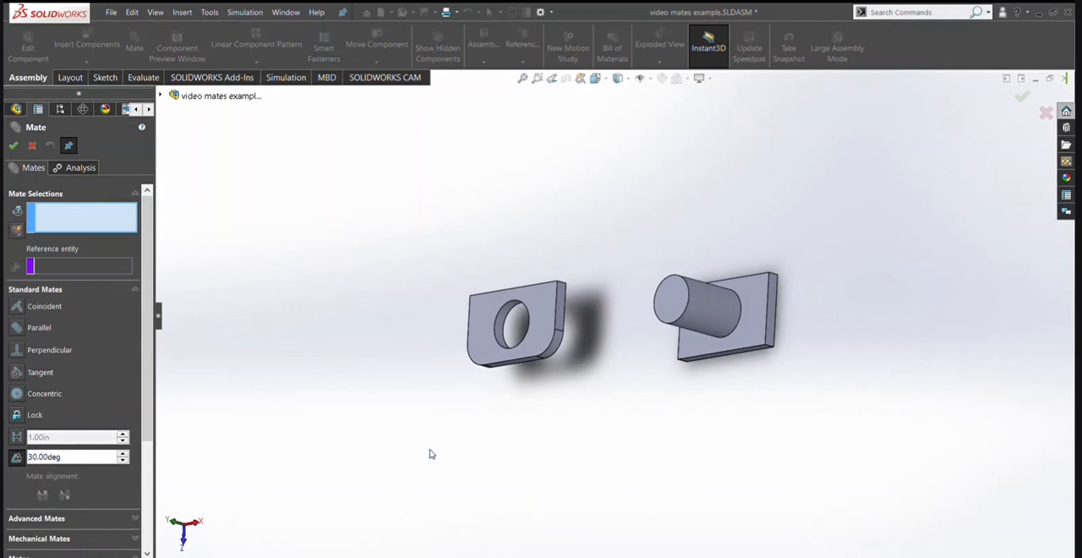
{"action": "left_click", "coordinate": [561, 310]}
{"action": "middle_click_drag", "start_coordinate": [561, 309], "coordinate": [747, 326]}
{"action": "scroll", "coordinate": [747, 327], "scroll_direction": "up", "scroll_amount": 1}
{"action": "scroll", "coordinate": [659, 343], "scroll_direction": "down", "scroll_amount": 4}
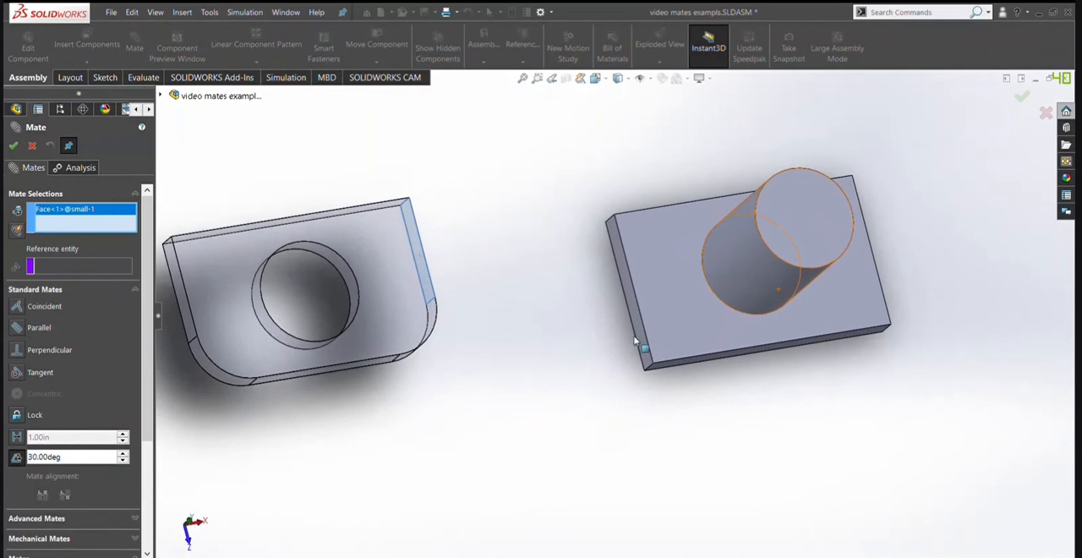
{"action": "left_click", "coordinate": [639, 338]}
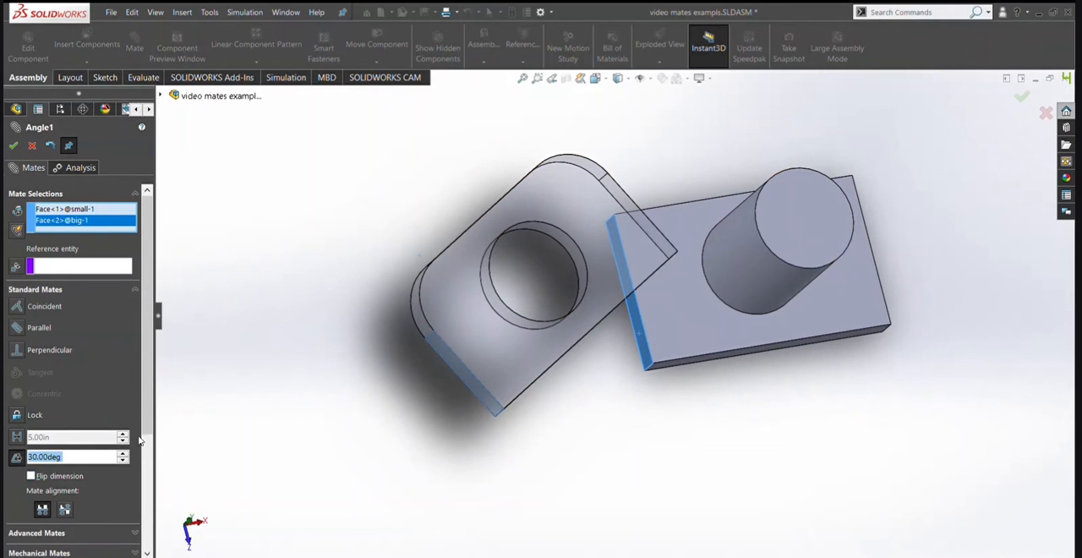
{"action": "left_click", "coordinate": [64, 508]}
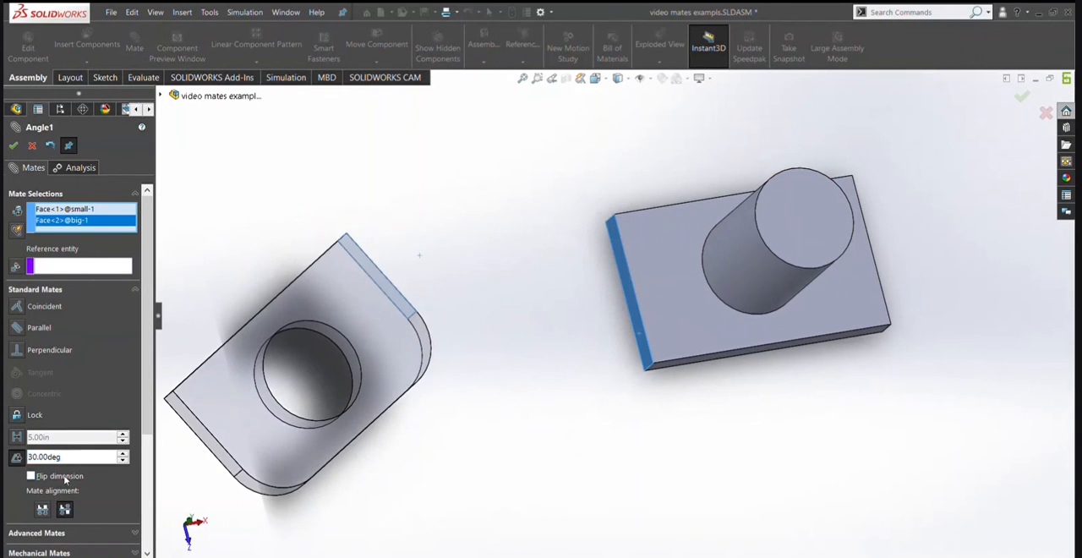
{"action": "scroll", "coordinate": [216, 400], "scroll_direction": "up", "scroll_amount": 3}
{"action": "middle_click_drag", "start_coordinate": [217, 400], "coordinate": [211, 404]}
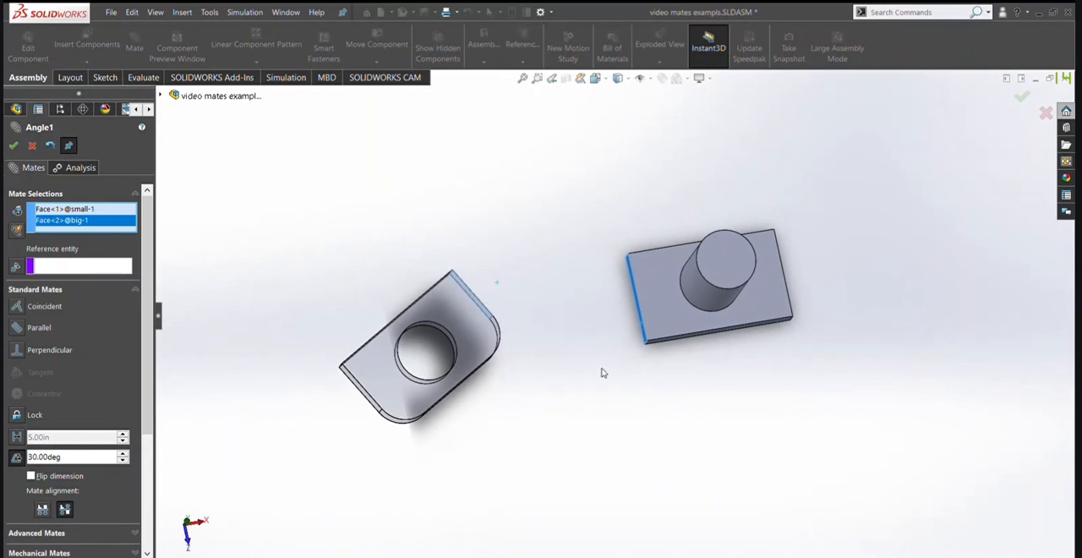
Set the mate angle between the two side faces to 50 degrees and accept the mate.
{"action": "left_click_drag", "start_coordinate": [78, 459], "coordinate": [10, 463]}
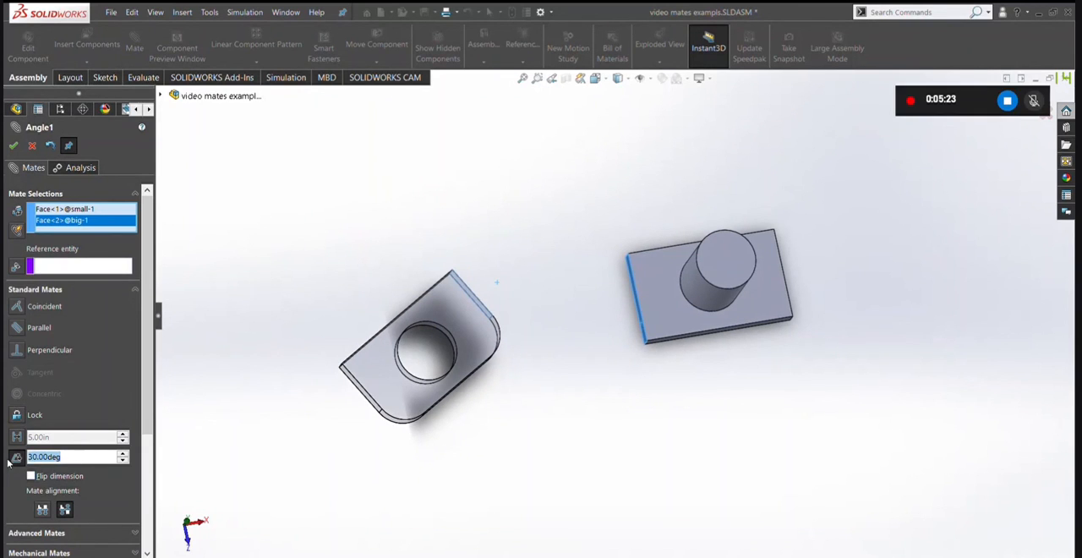
{"action": "type", "text": "50"}
{"action": "key", "text": "Return"}
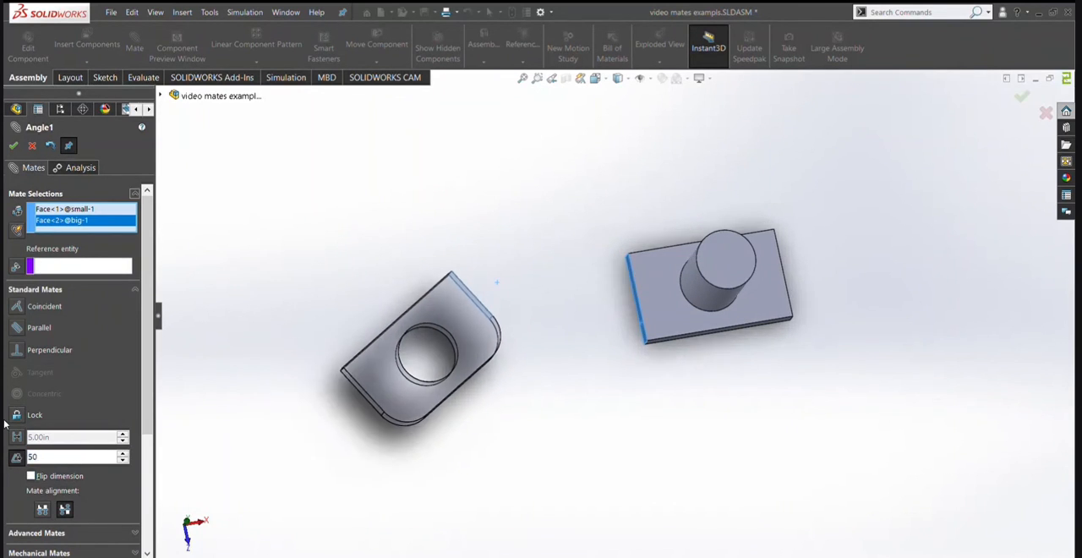
{"action": "left_click", "coordinate": [14, 146]}
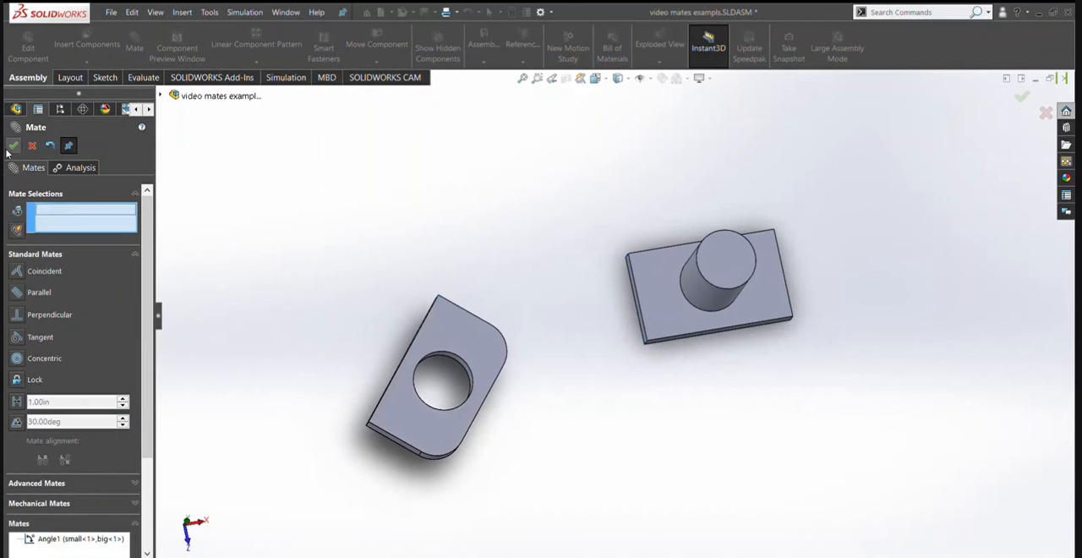
{"action": "left_click", "coordinate": [14, 146]}
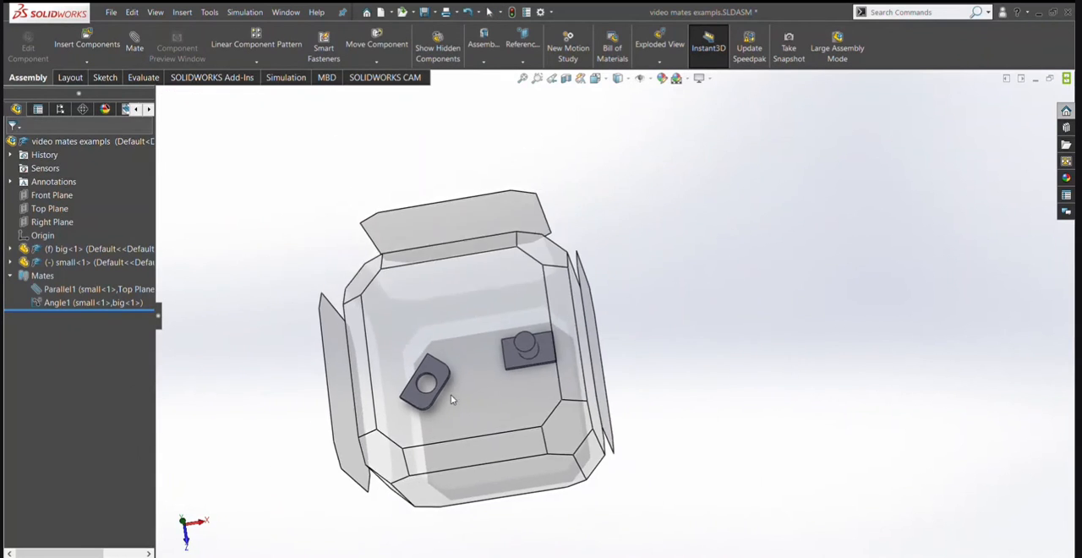
Move and try to rotate the holed plate in the top view to test the angle mate, and delete that mate.
{"action": "left_click", "coordinate": [450, 394]}
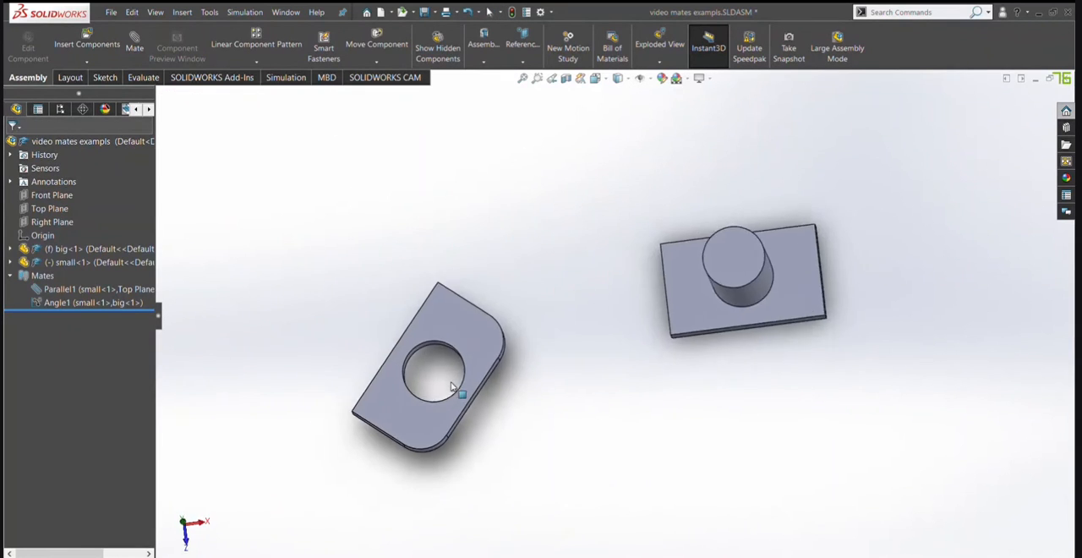
{"action": "left_click", "coordinate": [464, 292]}
{"action": "left_click_drag", "start_coordinate": [499, 297], "coordinate": [638, 356]}
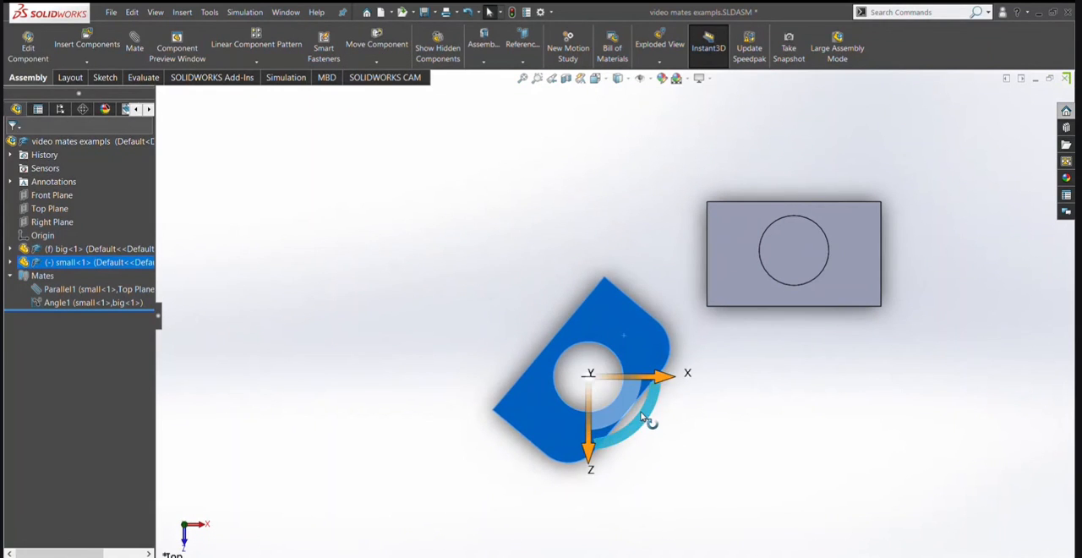
{"action": "left_click_drag", "start_coordinate": [645, 418], "coordinate": [592, 376]}
{"action": "left_click", "coordinate": [512, 406]}
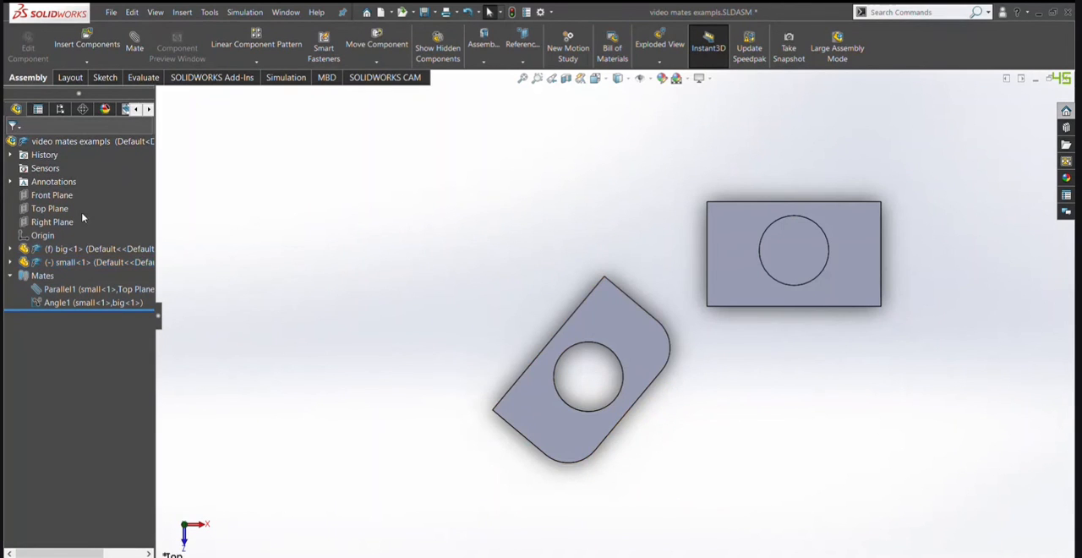
{"action": "left_click", "coordinate": [87, 303]}
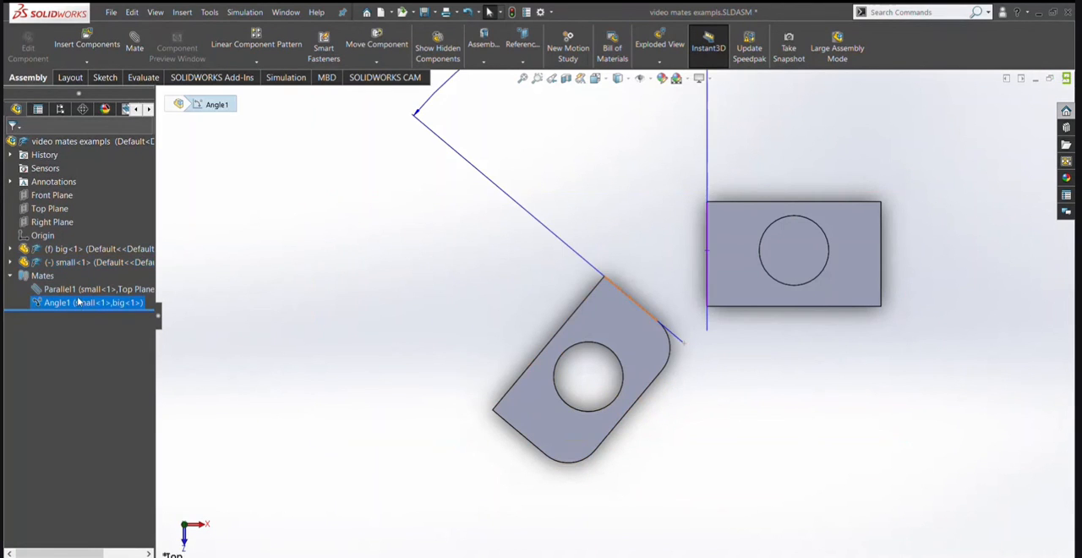
{"action": "key", "text": "Delete"}
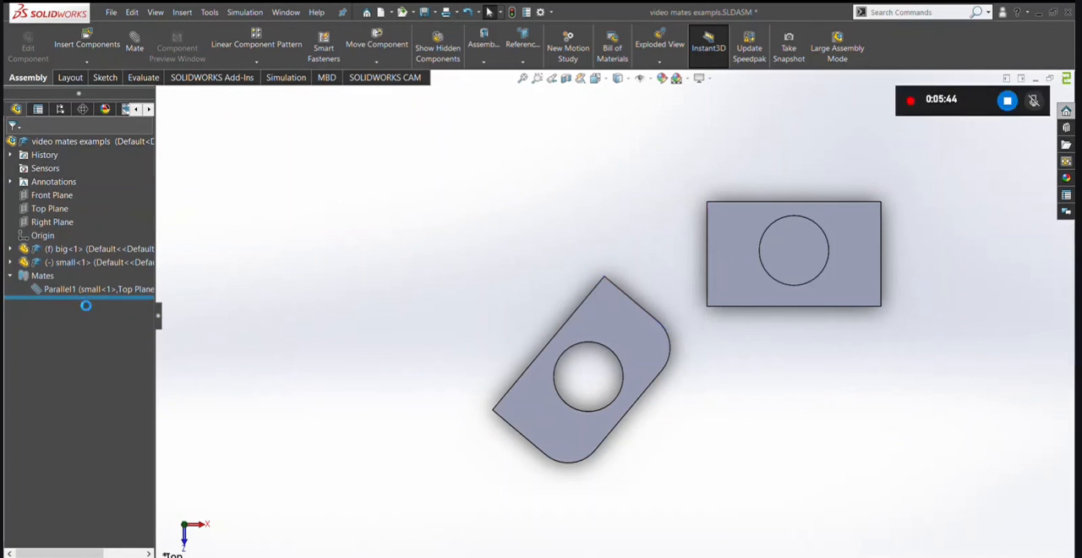
Start the Mate command for another mate.
{"action": "left_click", "coordinate": [134, 44]}
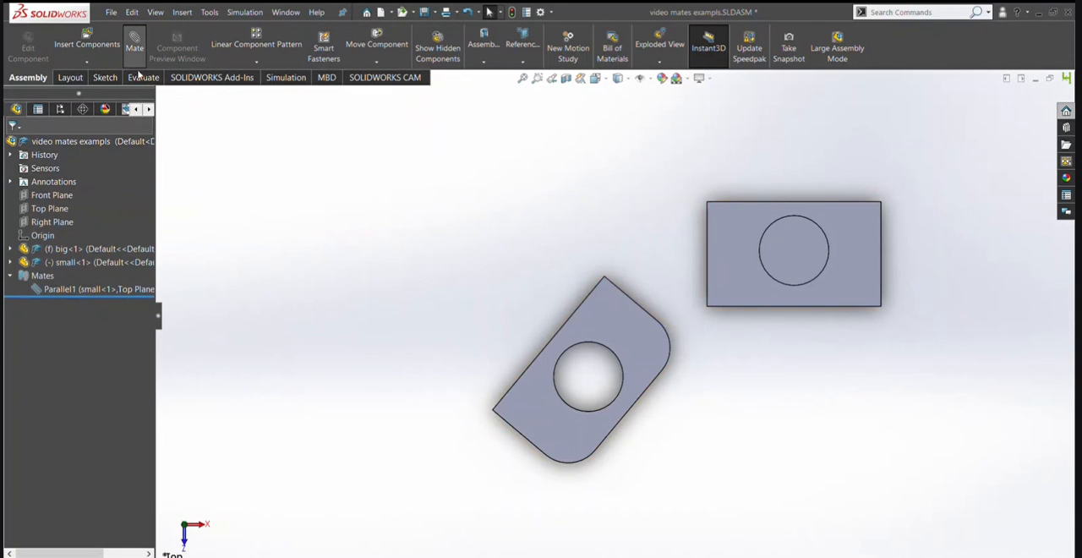